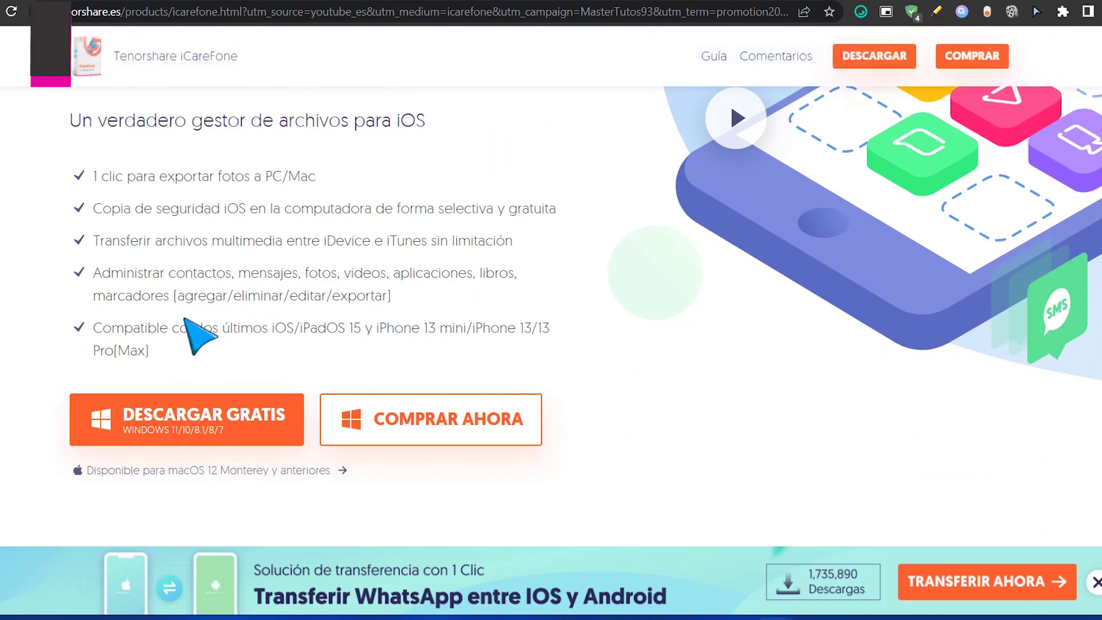
Review the iCareFone product page, covering its management features, data transfer, backup and restore options, and frequently asked questions
{"action": "scroll", "coordinate": [378, 353], "scroll_direction": "down", "scroll_amount": 4}
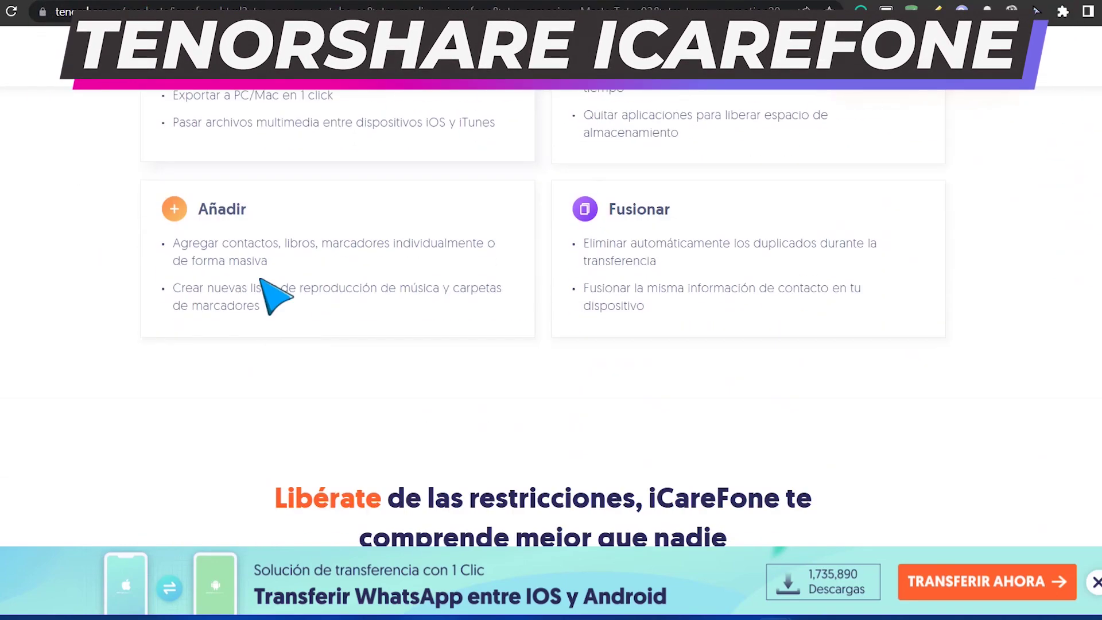
{"action": "scroll", "coordinate": [364, 315], "scroll_direction": "up", "scroll_amount": 5}
{"action": "scroll", "coordinate": [450, 296], "scroll_direction": "down", "scroll_amount": 1}
{"action": "scroll", "coordinate": [449, 296], "scroll_direction": "down", "scroll_amount": 10}
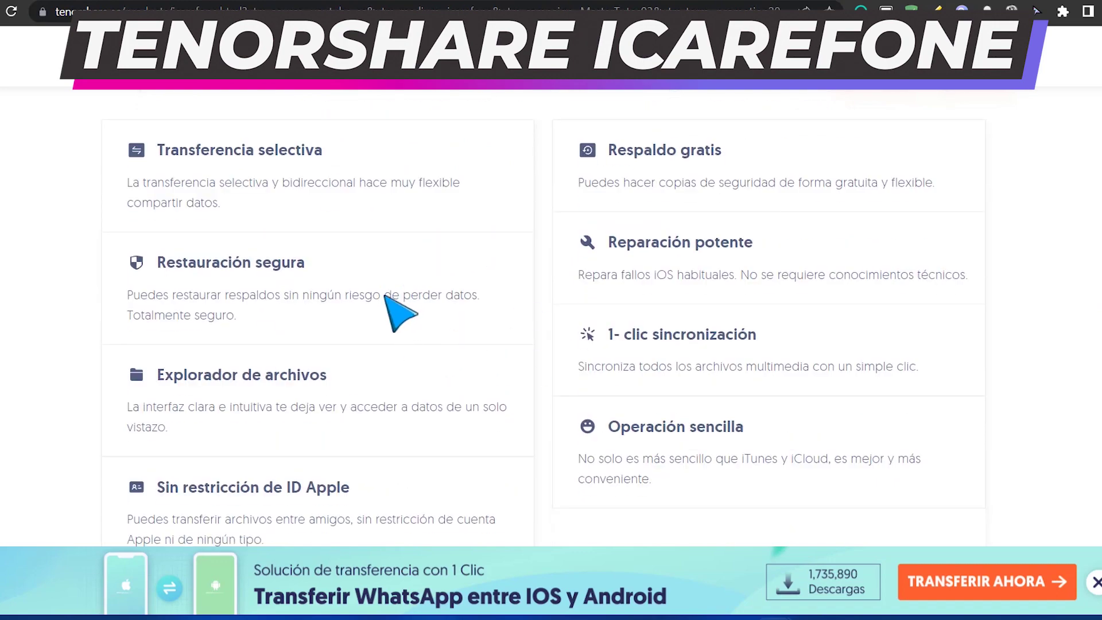
{"action": "scroll", "coordinate": [373, 345], "scroll_direction": "down", "scroll_amount": 4}
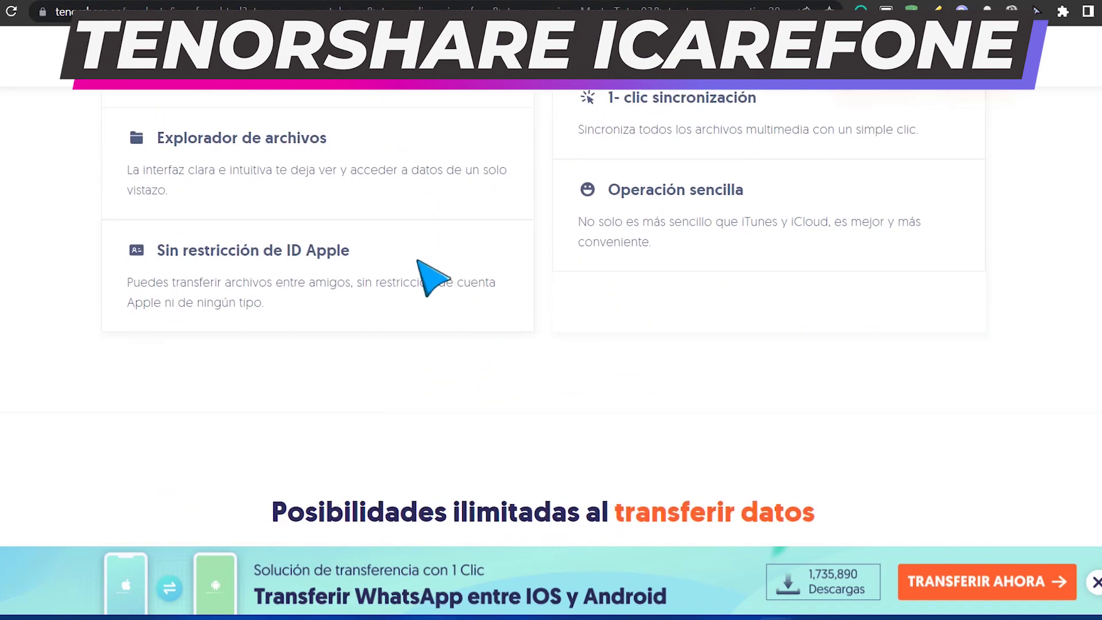
{"action": "scroll", "coordinate": [516, 287], "scroll_direction": "down", "scroll_amount": 12}
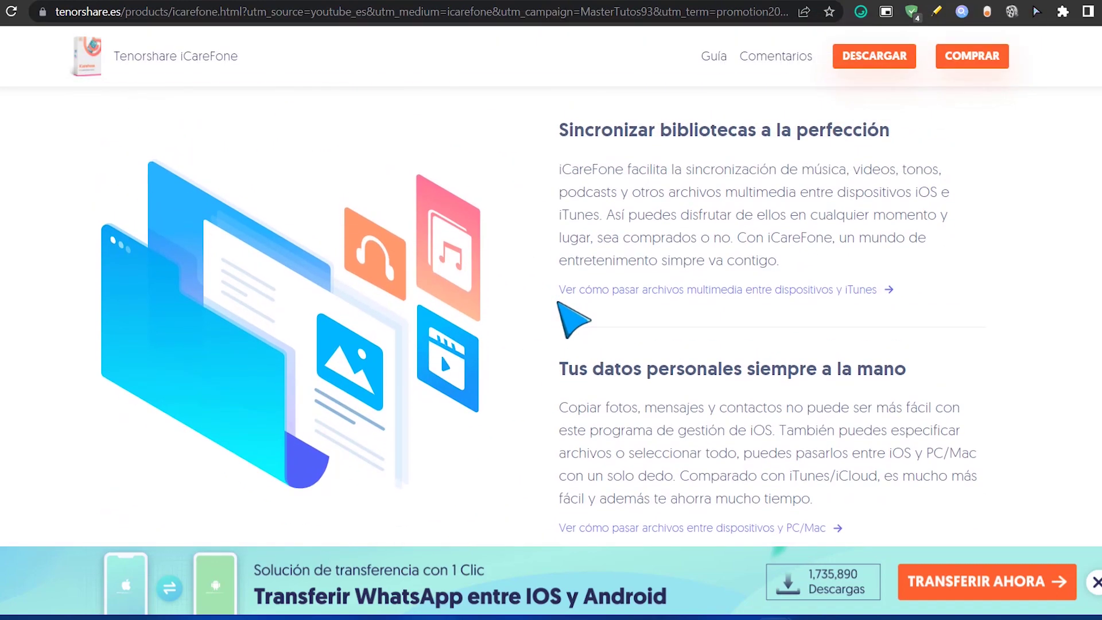
{"action": "scroll", "coordinate": [566, 310], "scroll_direction": "down", "scroll_amount": 12}
{"action": "scroll", "coordinate": [574, 322], "scroll_direction": "down", "scroll_amount": 15}
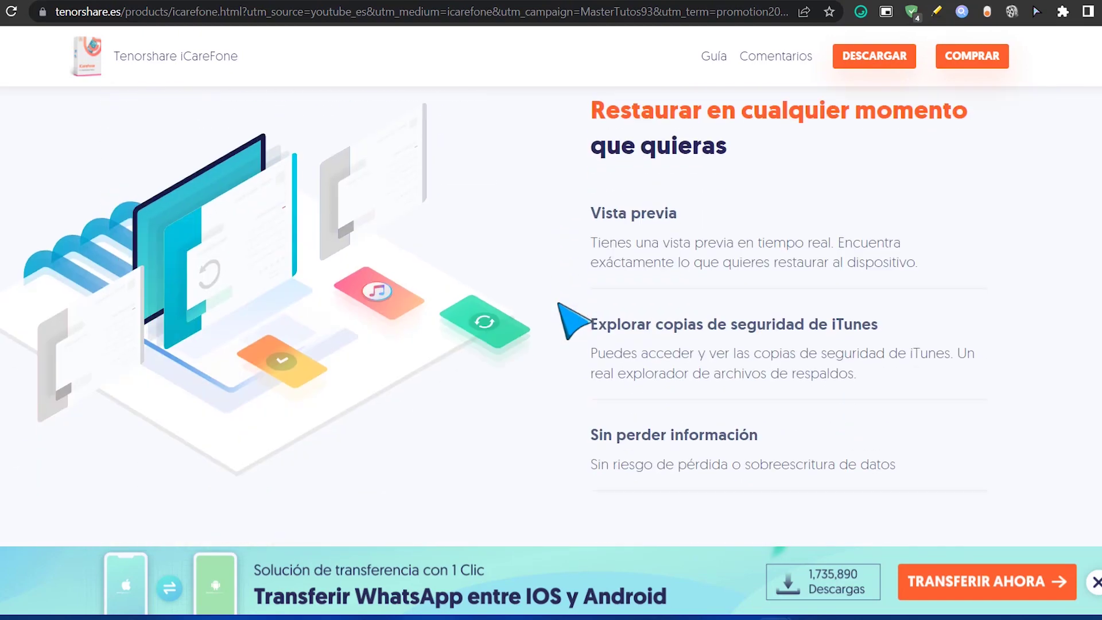
{"action": "scroll", "coordinate": [565, 315], "scroll_direction": "down", "scroll_amount": 10}
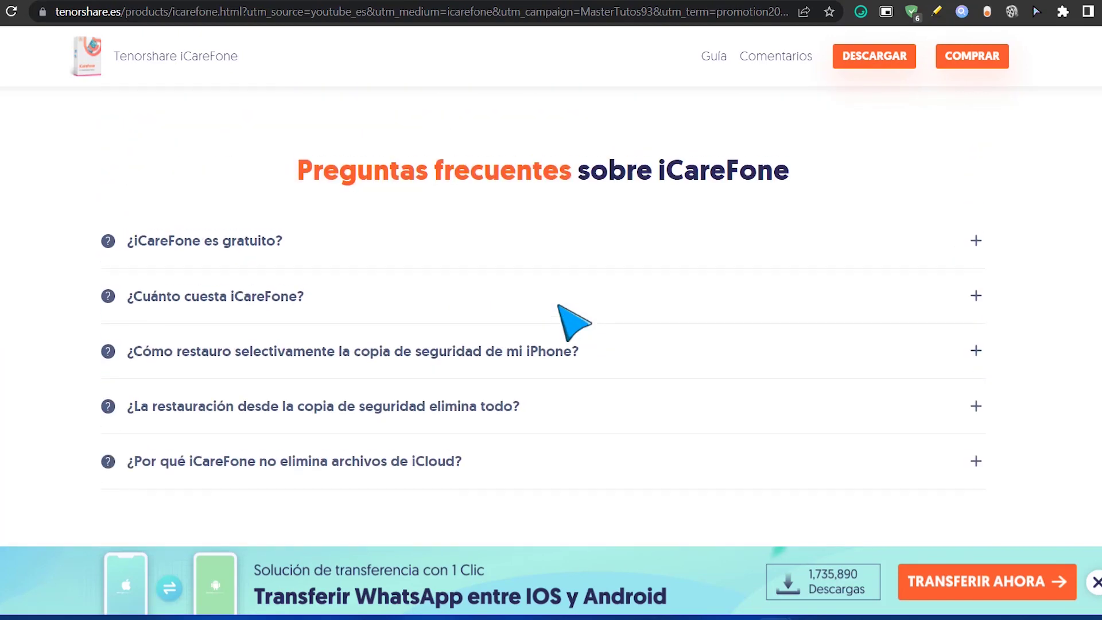
{"action": "scroll", "coordinate": [574, 321], "scroll_direction": "up", "scroll_amount": 15}
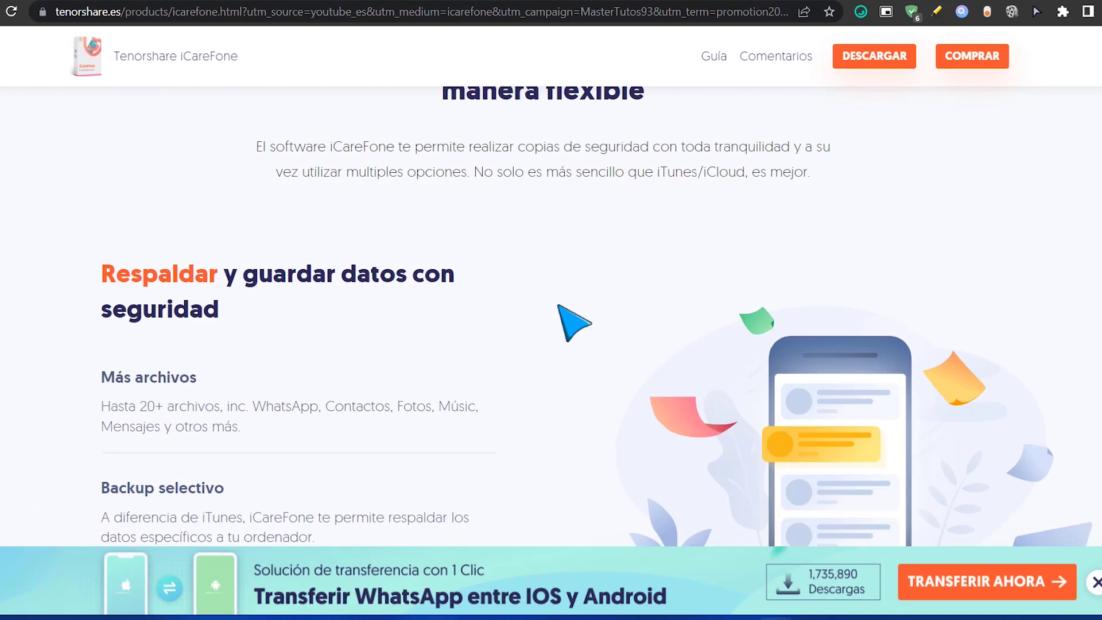
{"action": "scroll", "coordinate": [574, 321], "scroll_direction": "up", "scroll_amount": 4}
{"action": "scroll", "coordinate": [574, 322], "scroll_direction": "up", "scroll_amount": 15}
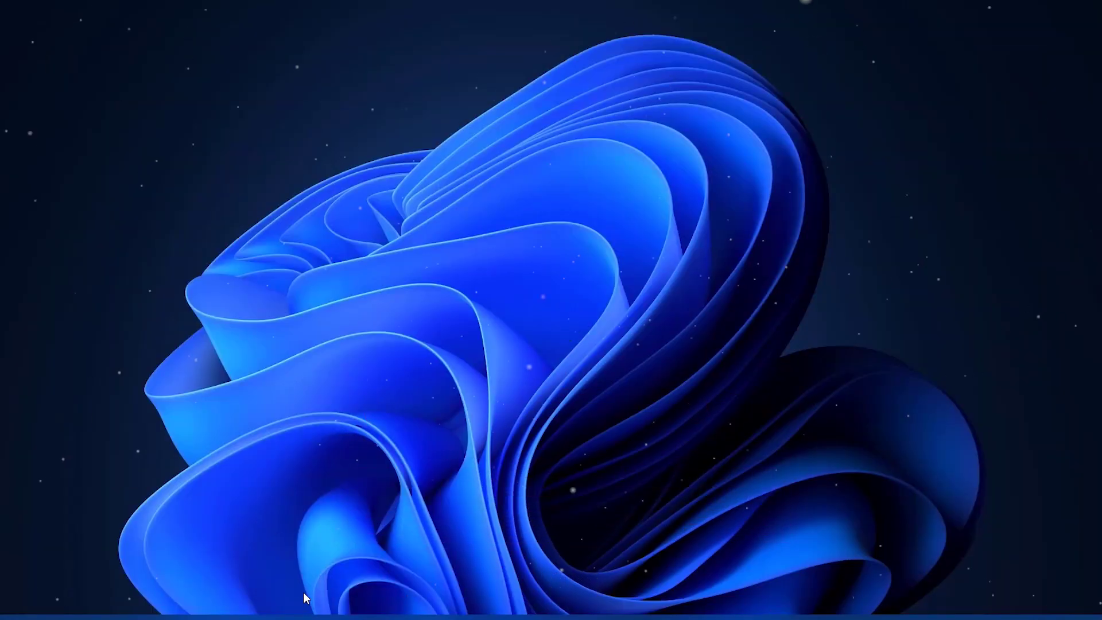
{"action": "key", "text": "super+s"}
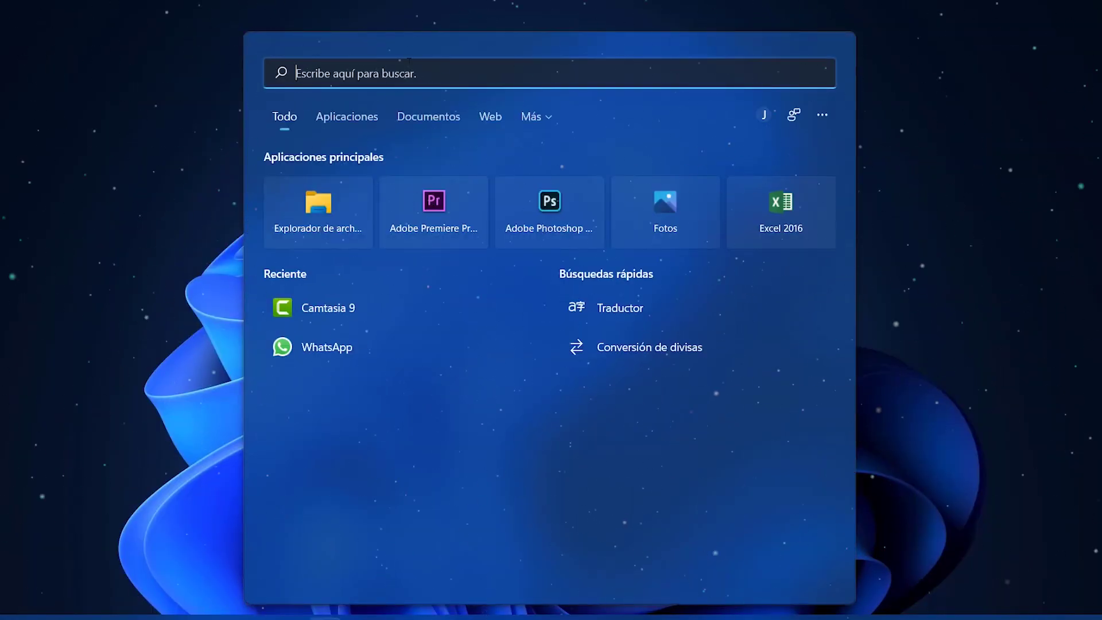
{"action": "type", "text": "cmd"}
{"action": "key", "text": "Return"}
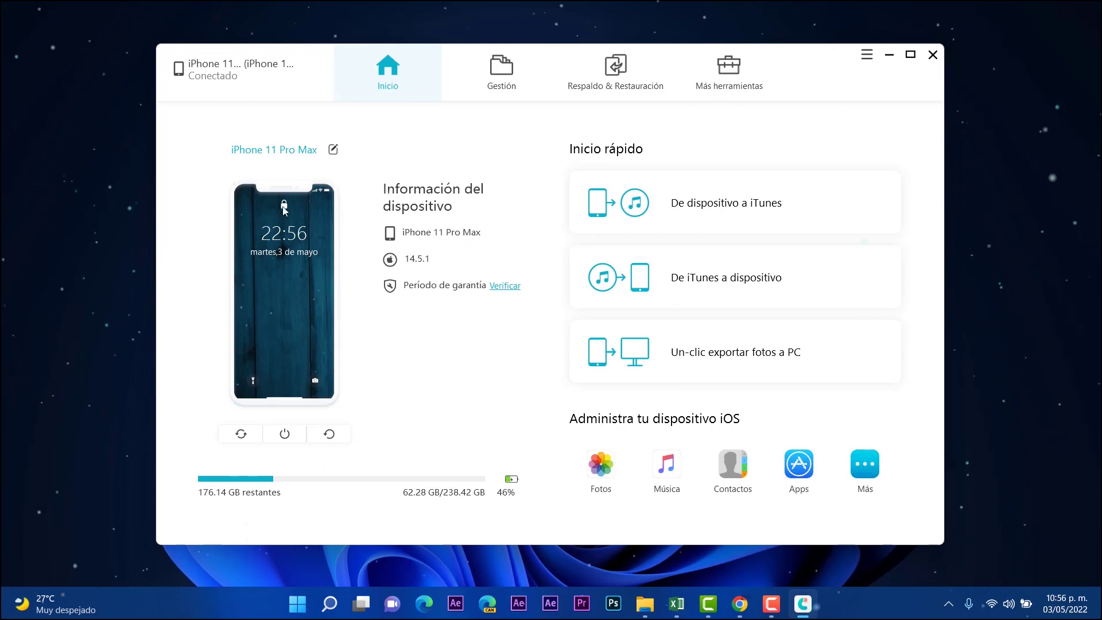
{"action": "left_click", "coordinate": [706, 248]}
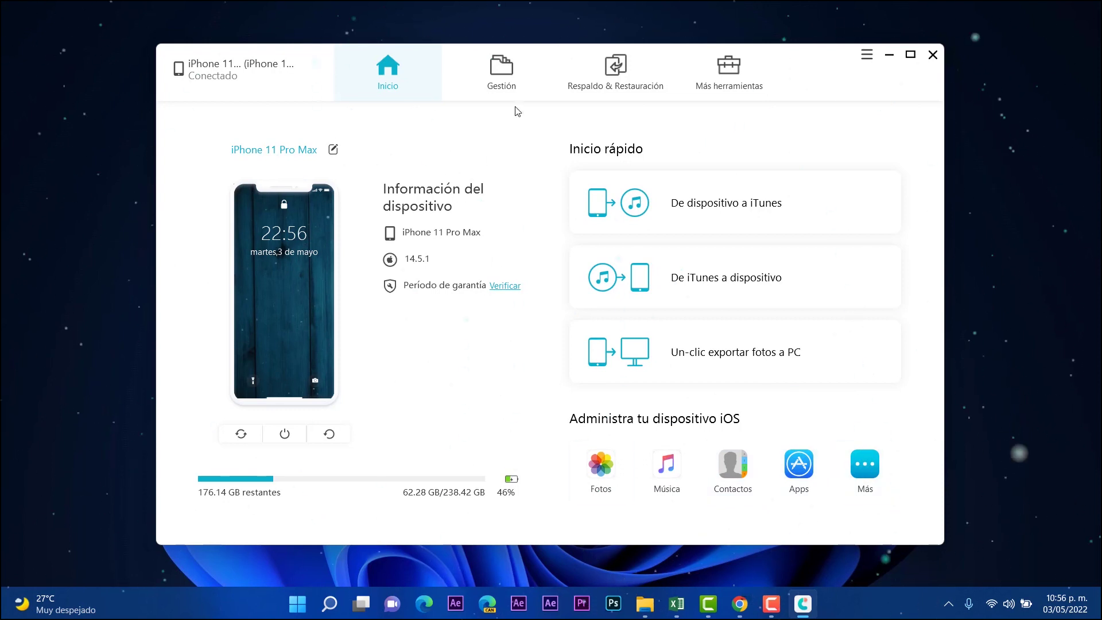
Open the iPhone's photo library in Gestión and preview two photos at full size, closing each preview
{"action": "left_click", "coordinate": [506, 75]}
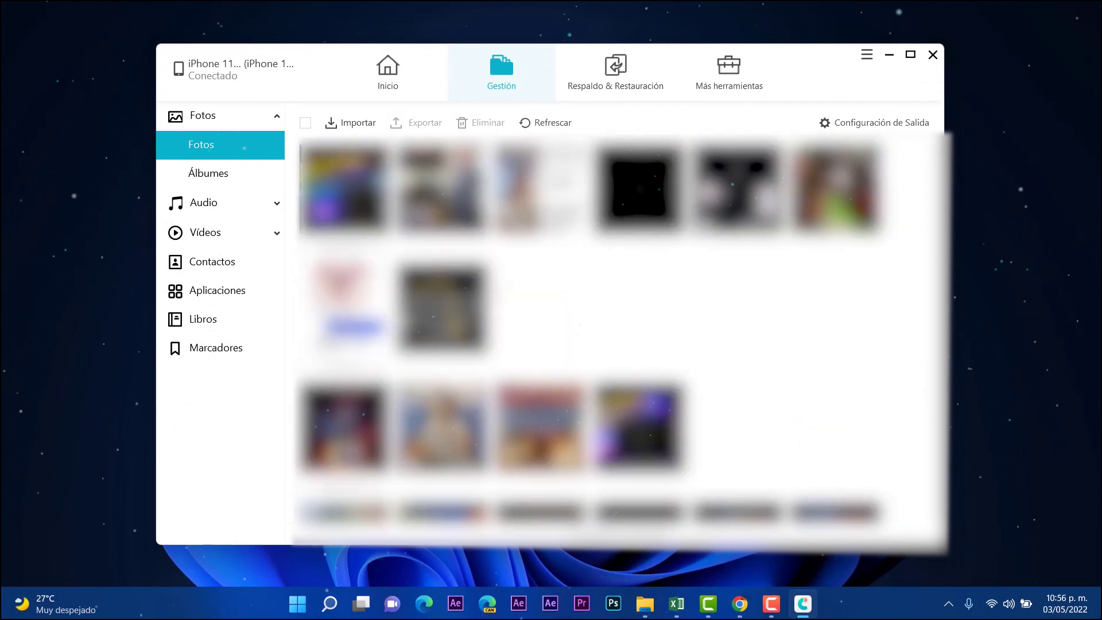
{"action": "double_click", "coordinate": [455, 196]}
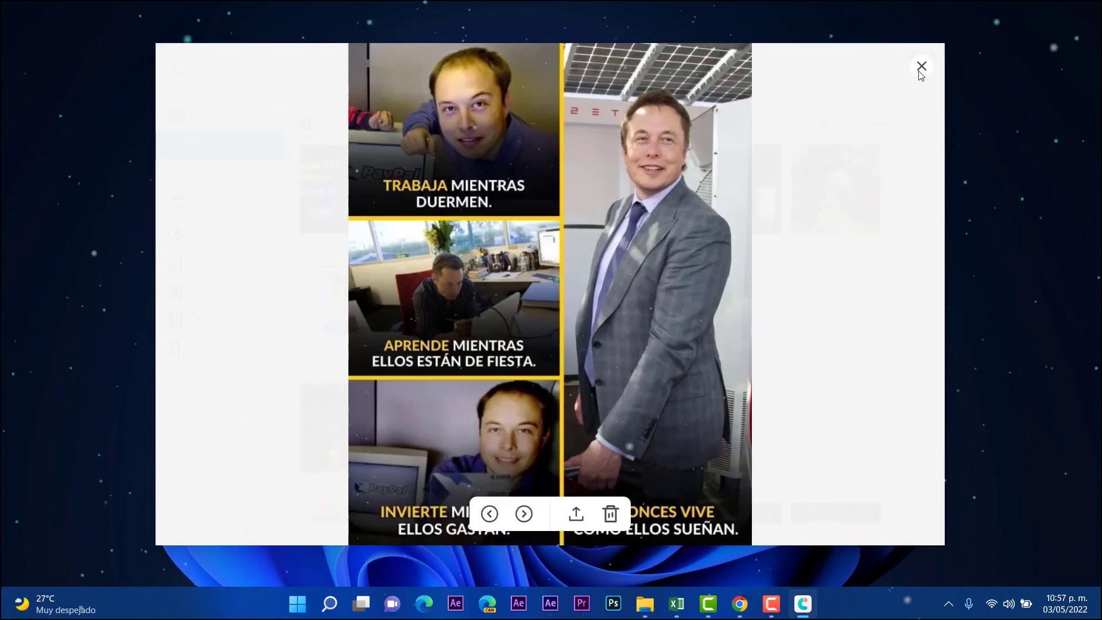
{"action": "left_click", "coordinate": [921, 67]}
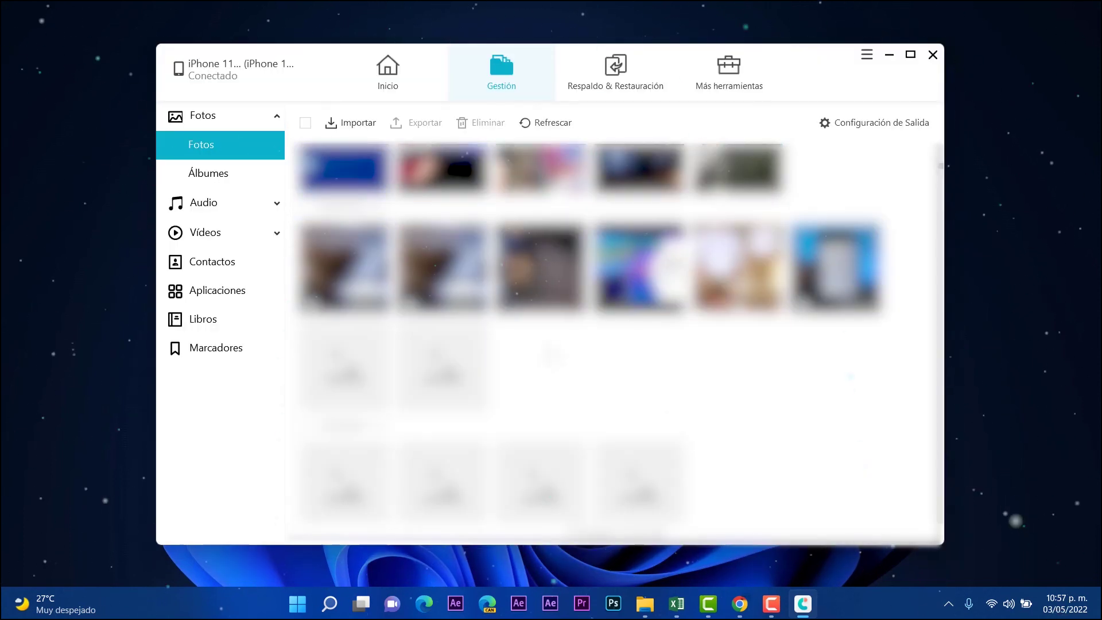
{"action": "double_click", "coordinate": [636, 298]}
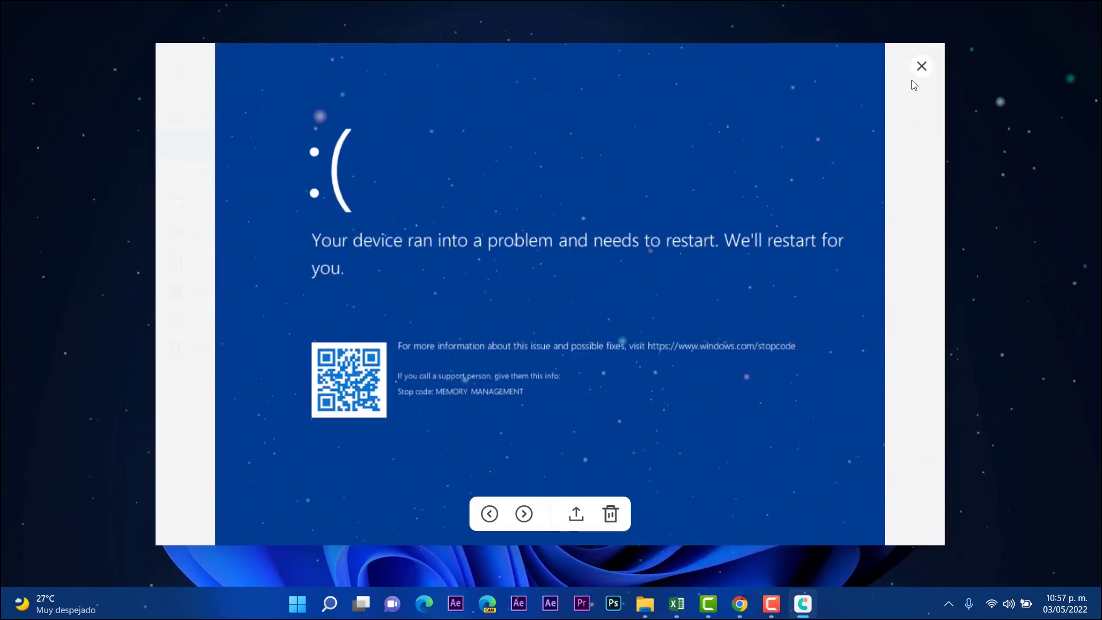
{"action": "left_click", "coordinate": [921, 66]}
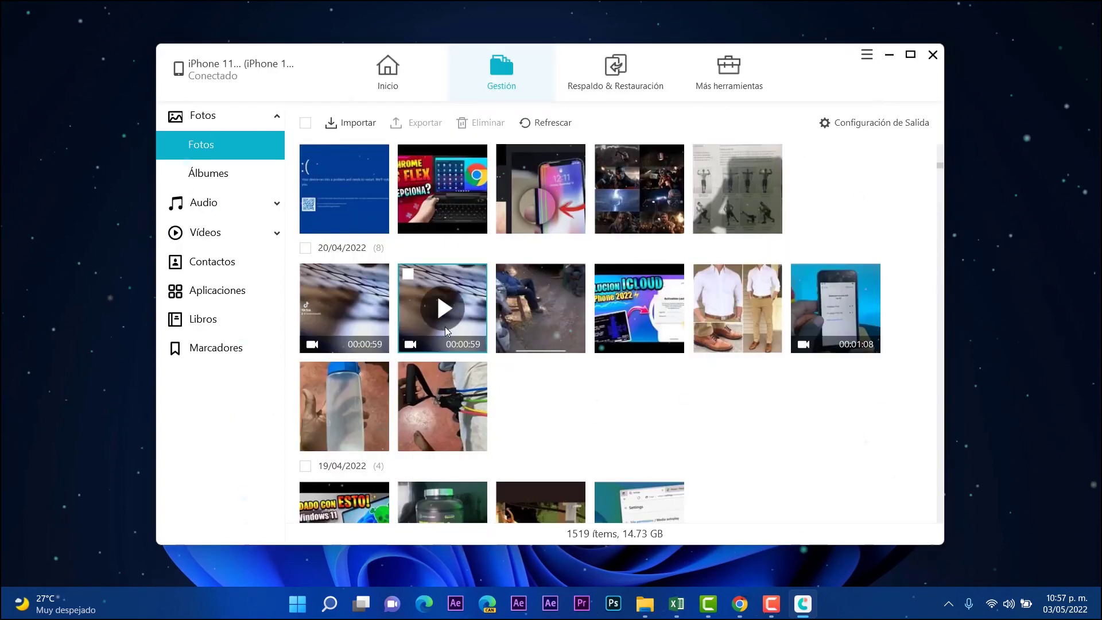
Export the Chrome OS Flex thumbnail image dated 21/04/2022 from the iPhone to the Escritorio folder
{"action": "left_click", "coordinate": [408, 297]}
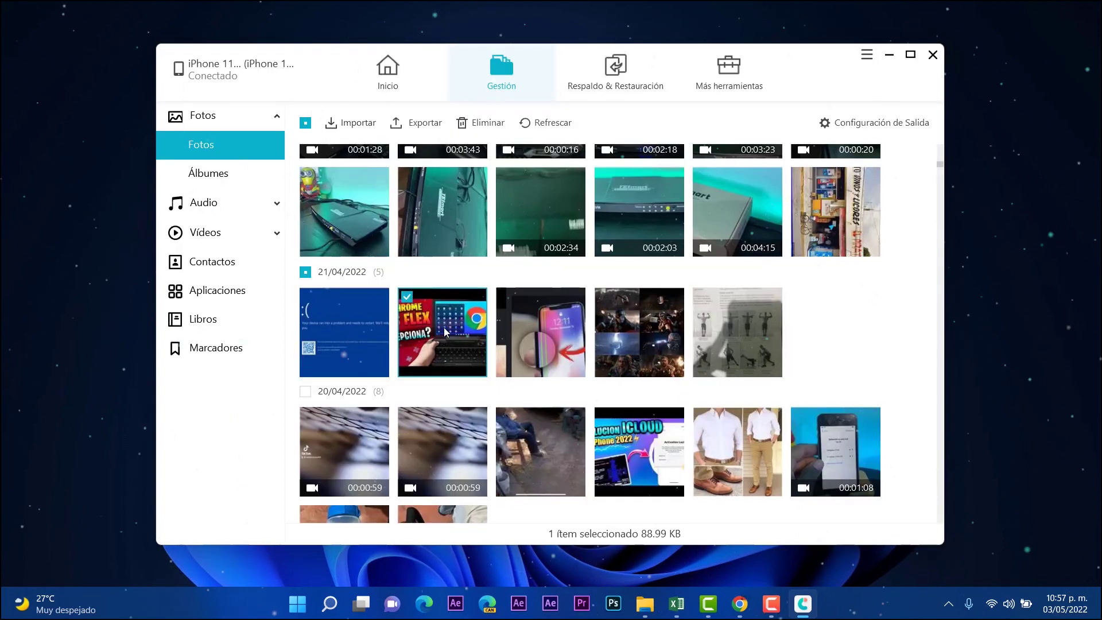
{"action": "left_click", "coordinate": [422, 129]}
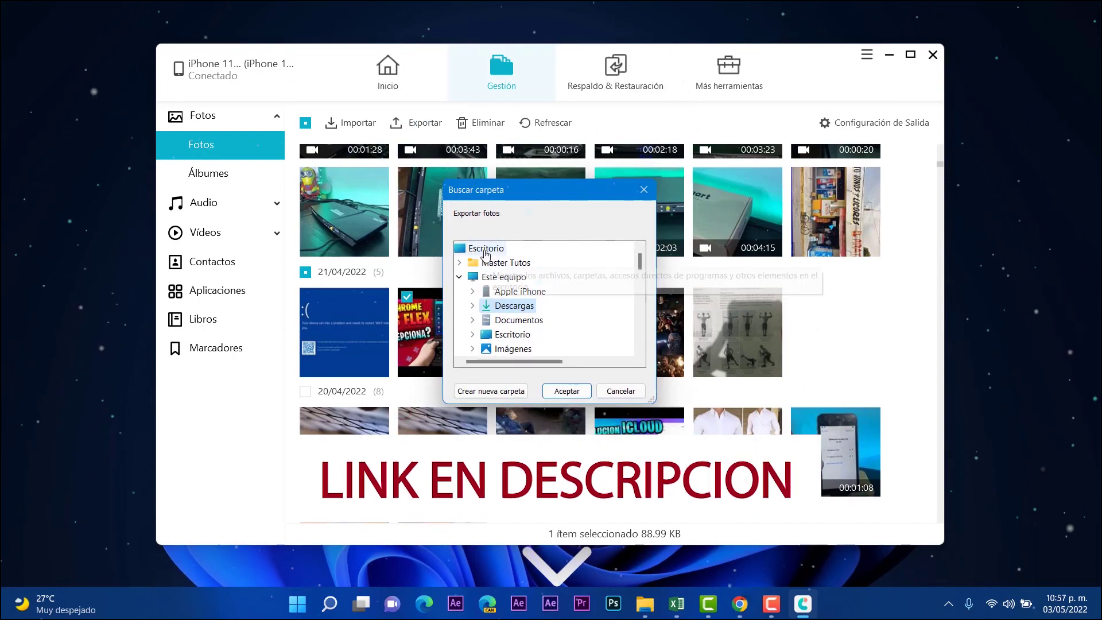
{"action": "left_click", "coordinate": [567, 391]}
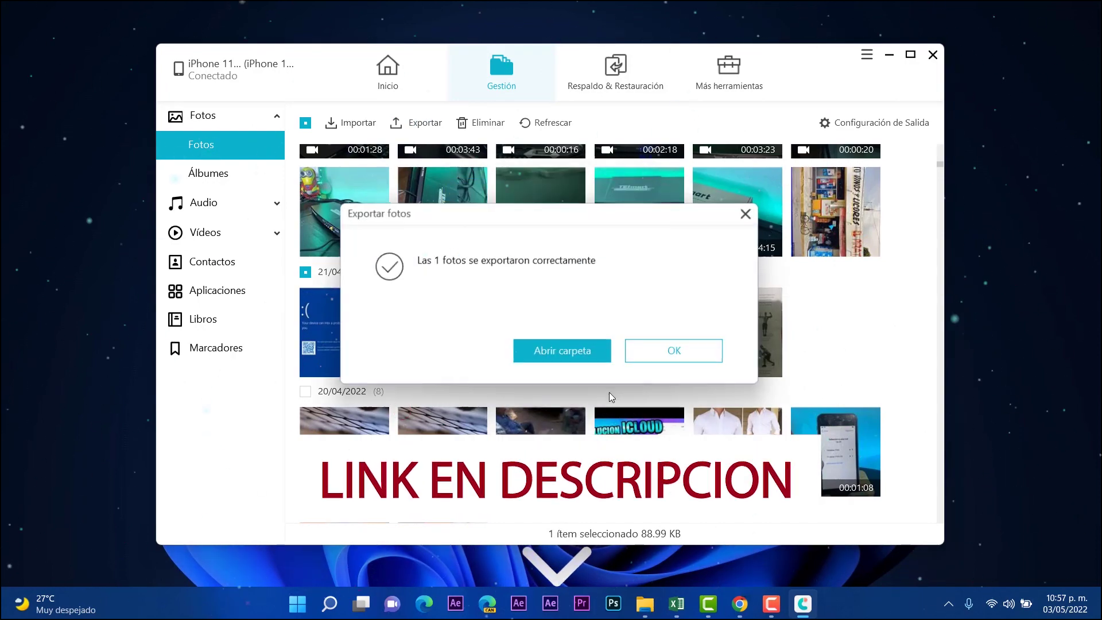
Open the export folder, find and view the exported photo IMG_2887, and return to iCareFone
{"action": "left_click", "coordinate": [588, 355]}
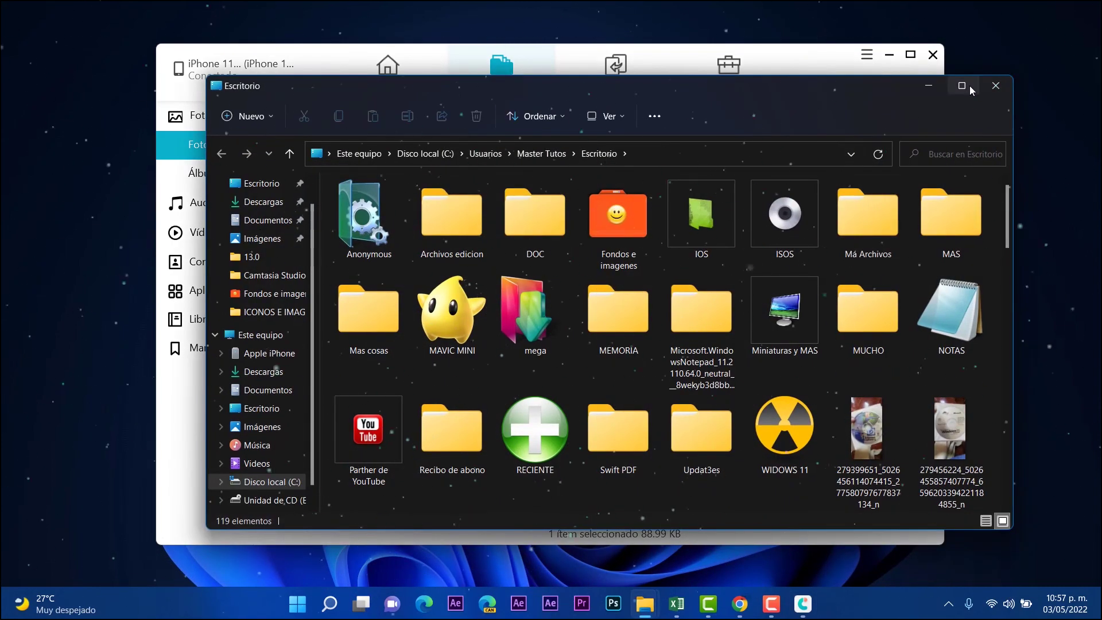
{"action": "left_click", "coordinate": [969, 84]}
{"action": "scroll", "coordinate": [1031, 232], "scroll_direction": "down", "scroll_amount": 5}
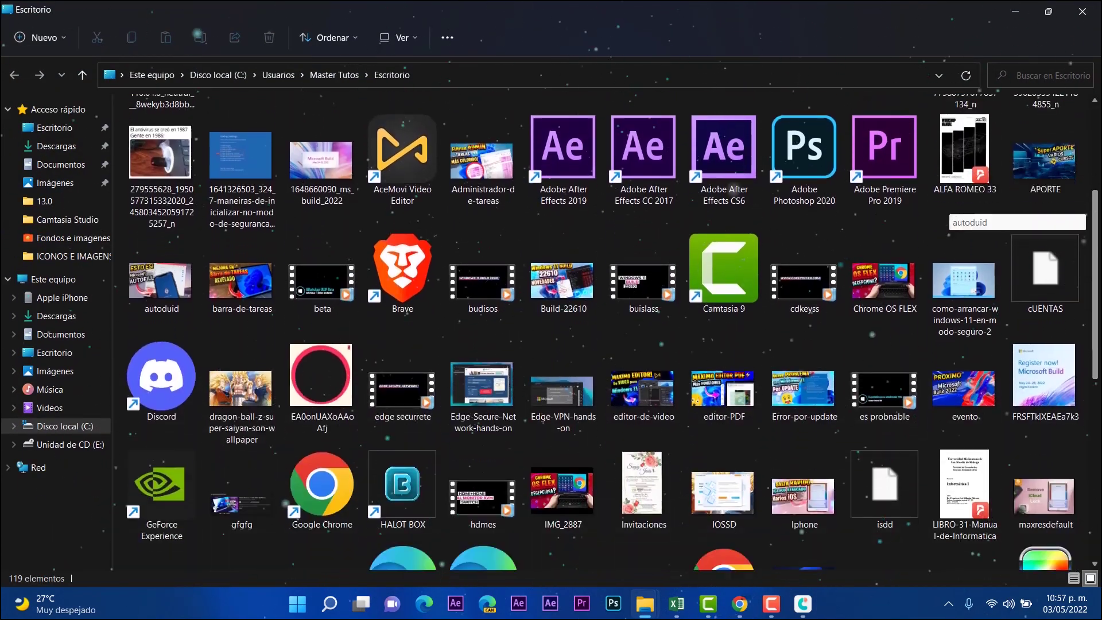
{"action": "scroll", "coordinate": [1031, 232], "scroll_direction": "down", "scroll_amount": 3}
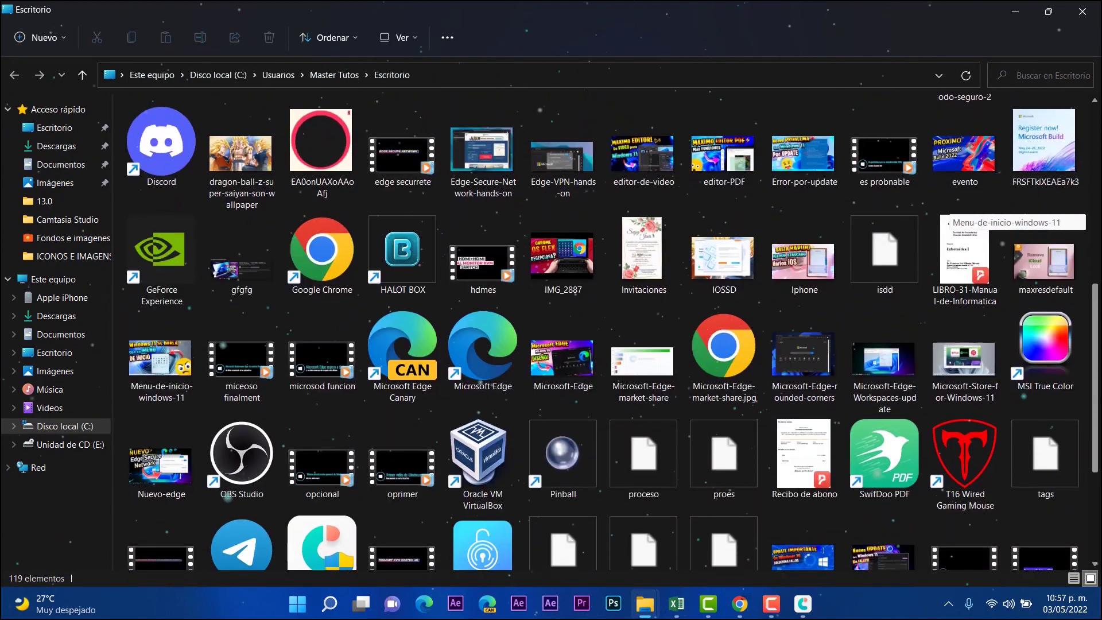
{"action": "double_click", "coordinate": [562, 236]}
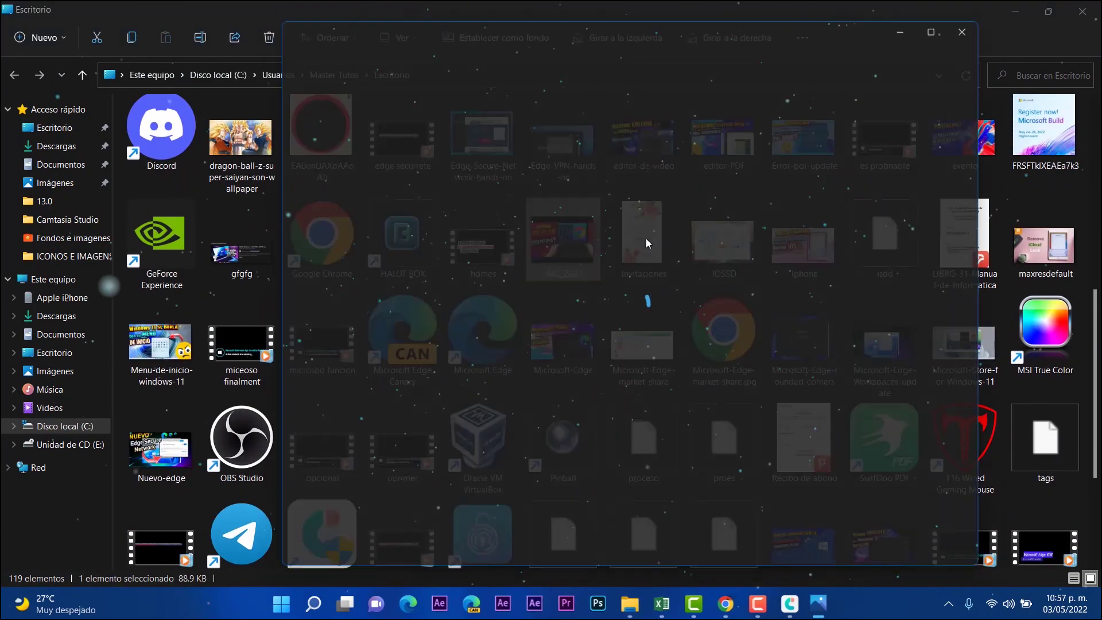
{"action": "left_click", "coordinate": [982, 19]}
{"action": "left_click", "coordinate": [1015, 11]}
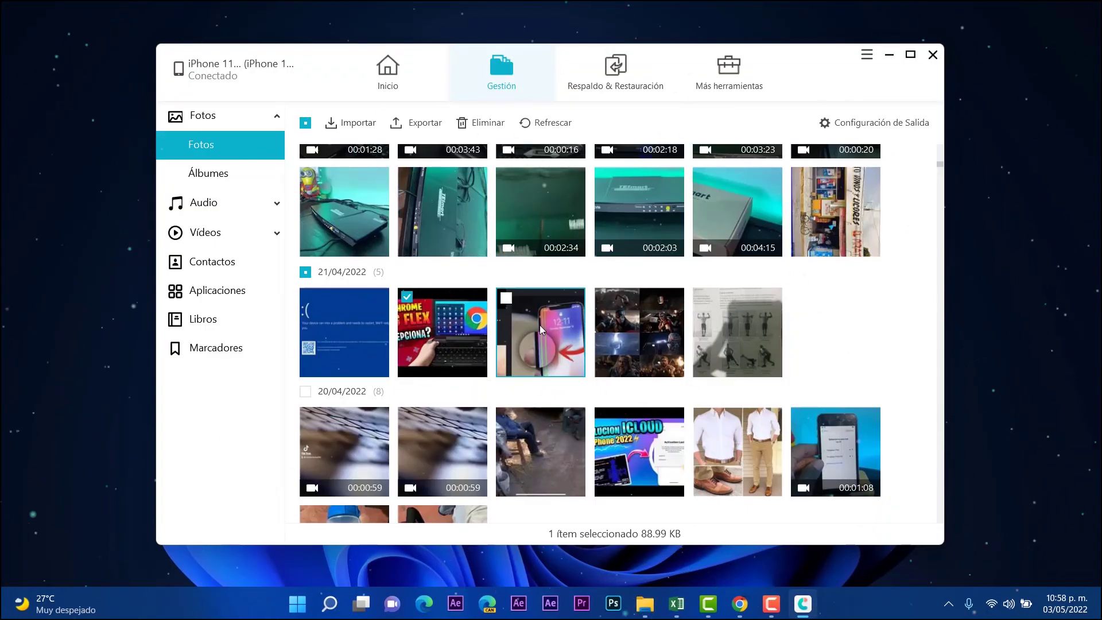
{"action": "left_click", "coordinate": [353, 122]}
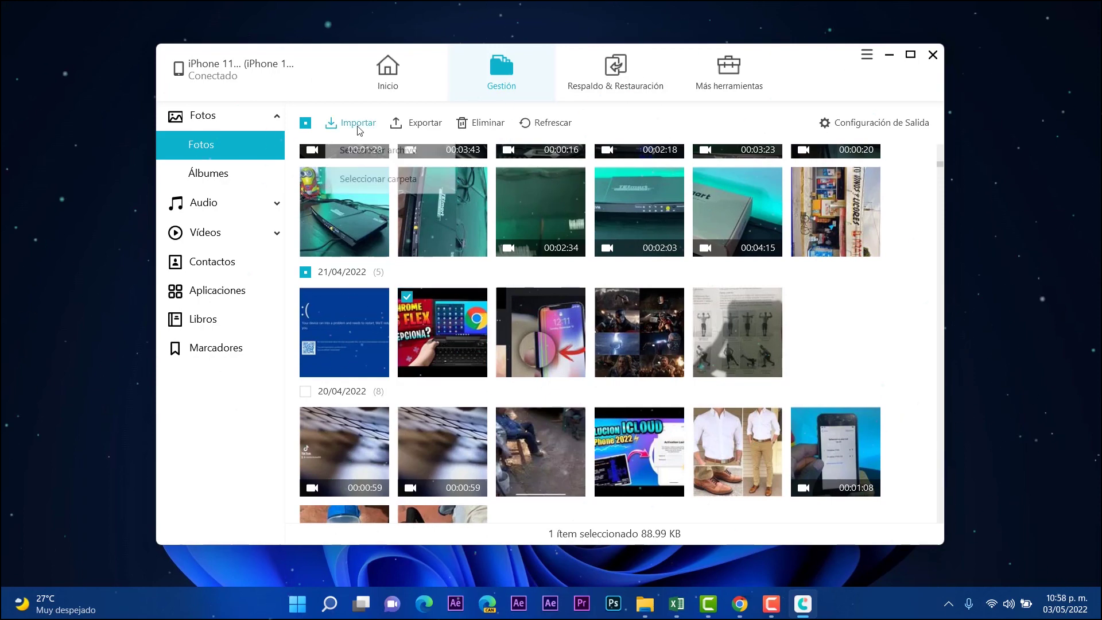
{"action": "left_click", "coordinate": [375, 148]}
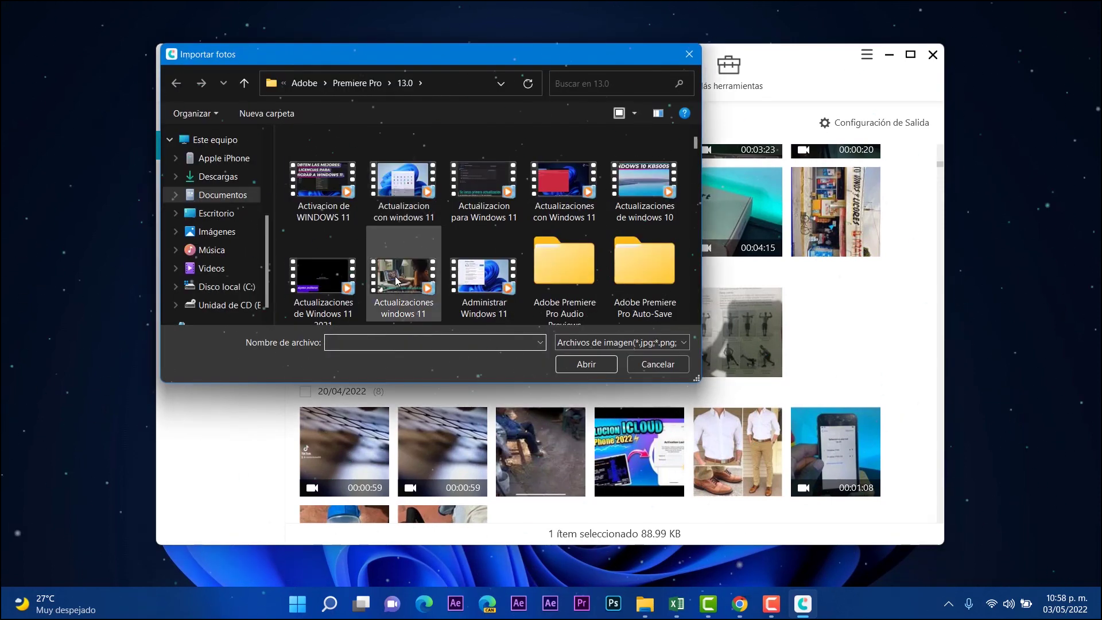
{"action": "left_click", "coordinate": [215, 213]}
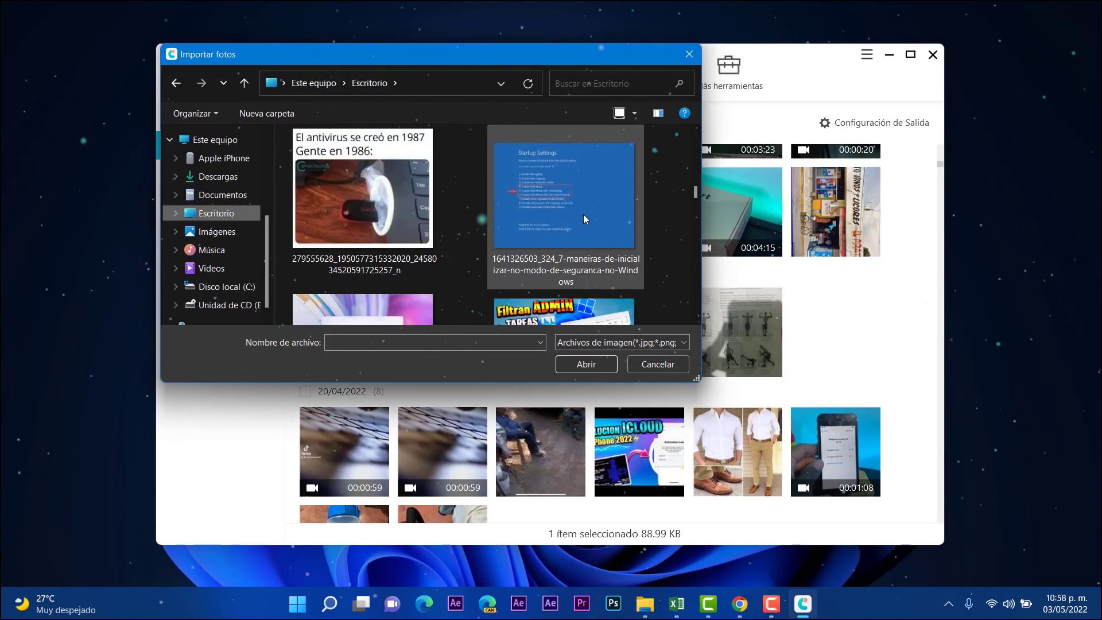
{"action": "double_click", "coordinate": [564, 209]}
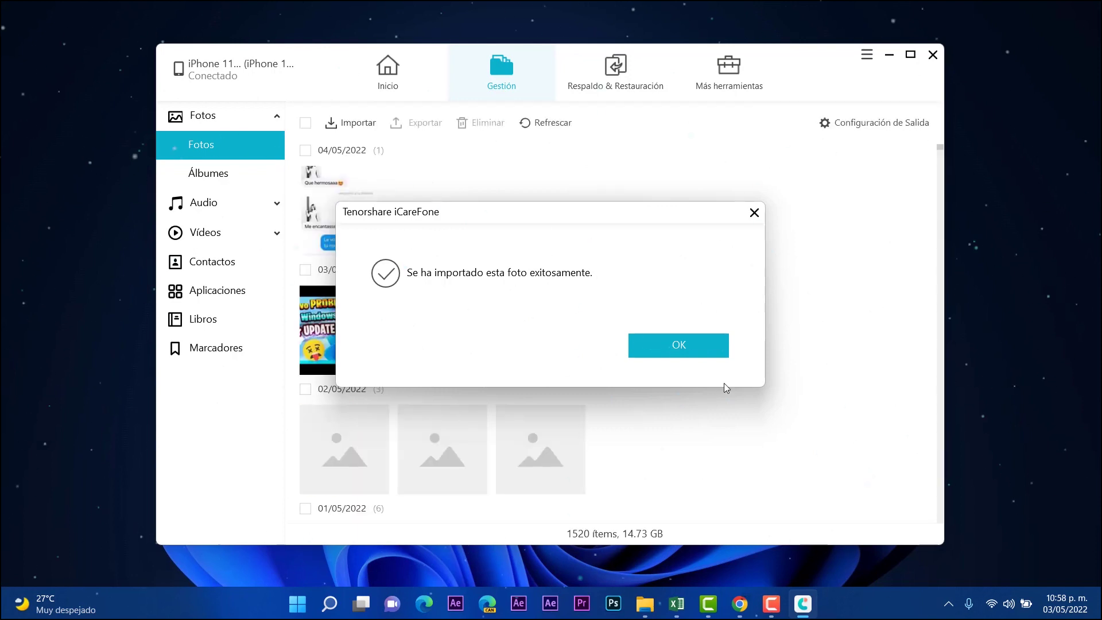
{"action": "left_click", "coordinate": [678, 345]}
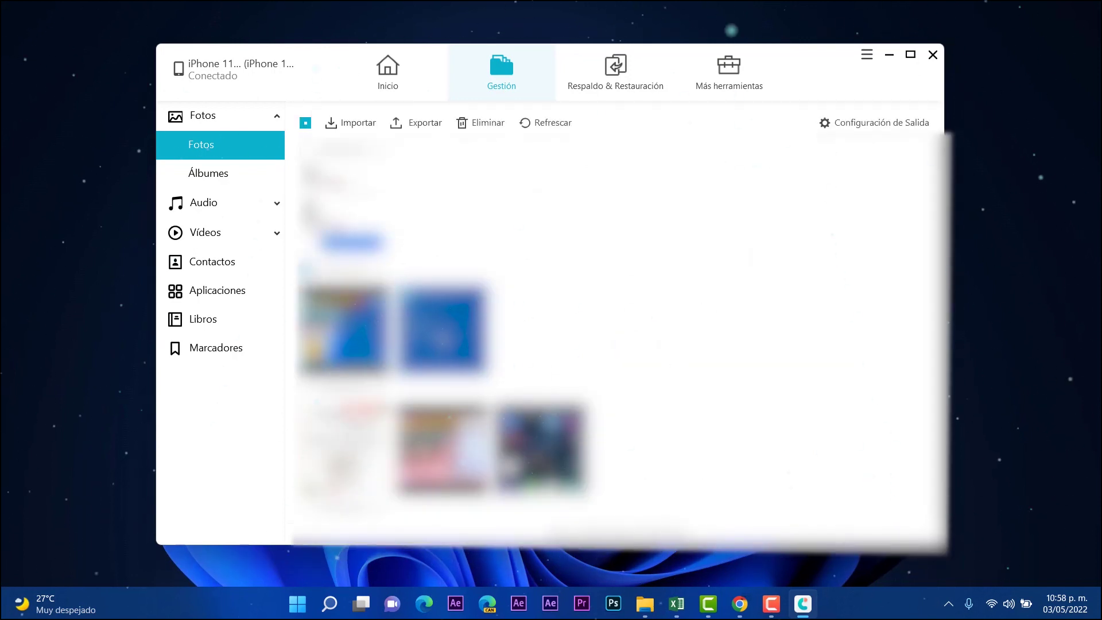
{"action": "double_click", "coordinate": [442, 329]}
{"action": "left_click", "coordinate": [917, 71]}
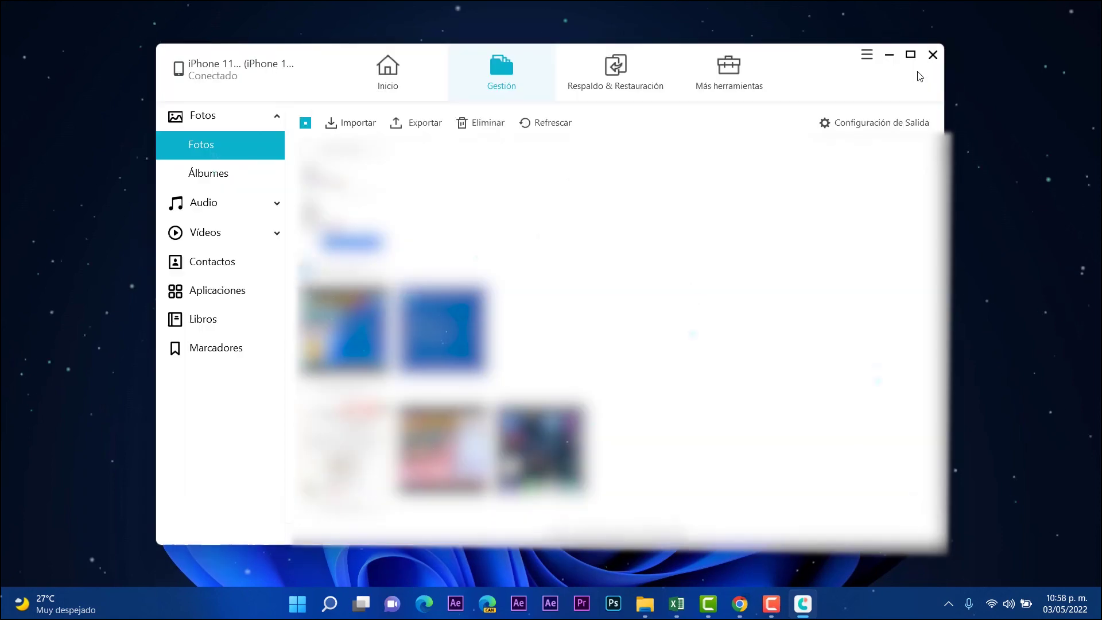
Browse the iPhone's Audio categories, including Música and Podcasts
{"action": "left_click", "coordinate": [205, 204]}
{"action": "left_click", "coordinate": [205, 206]}
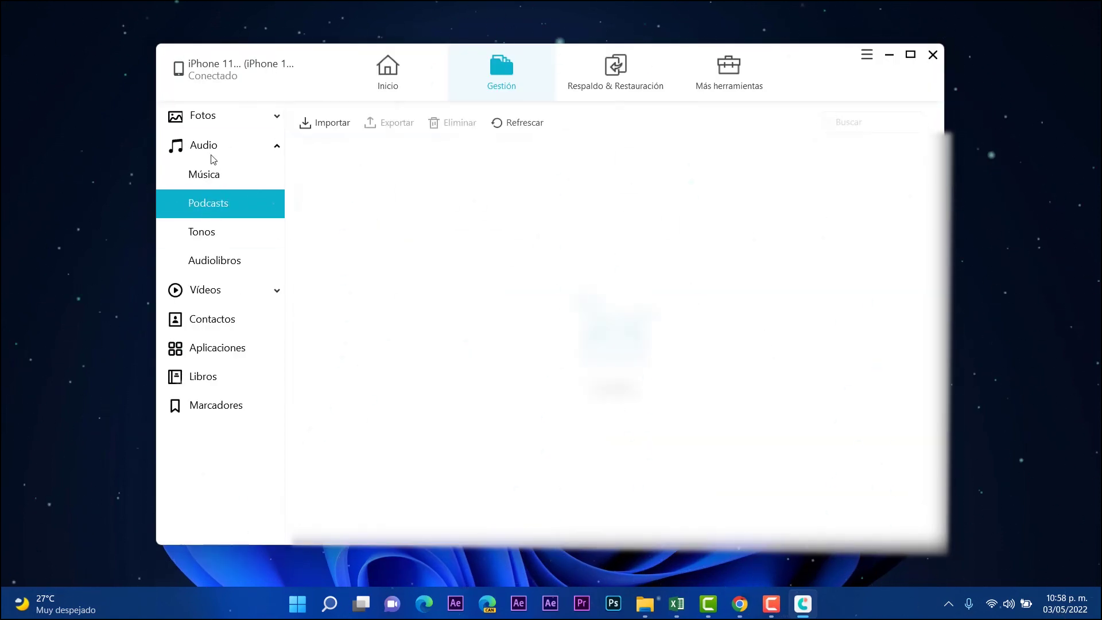
{"action": "left_click", "coordinate": [225, 180]}
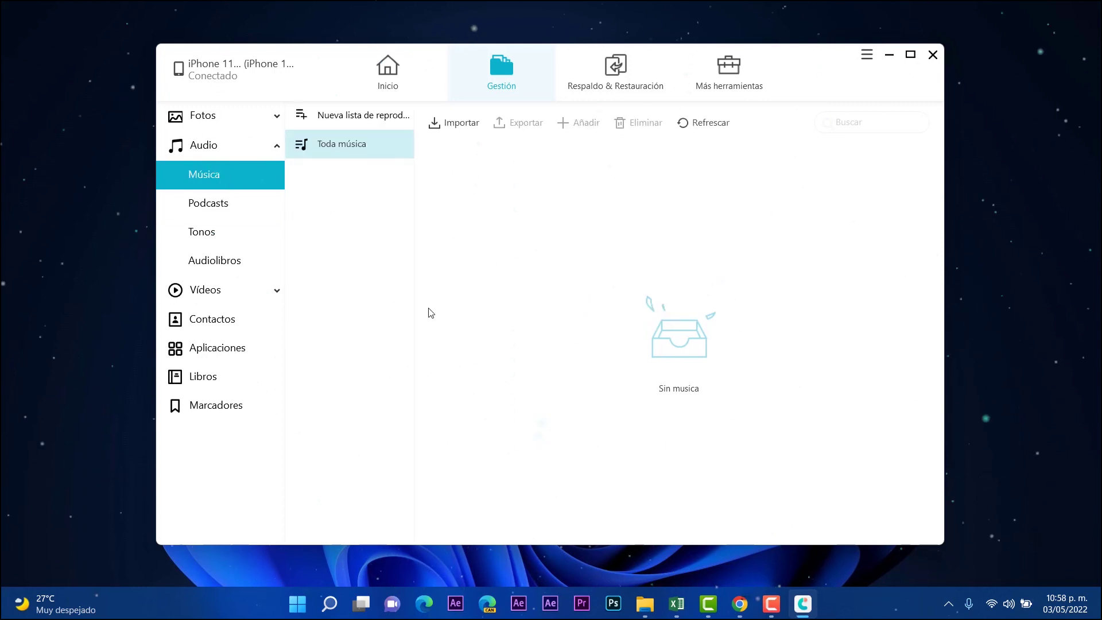
{"action": "left_click", "coordinate": [219, 229]}
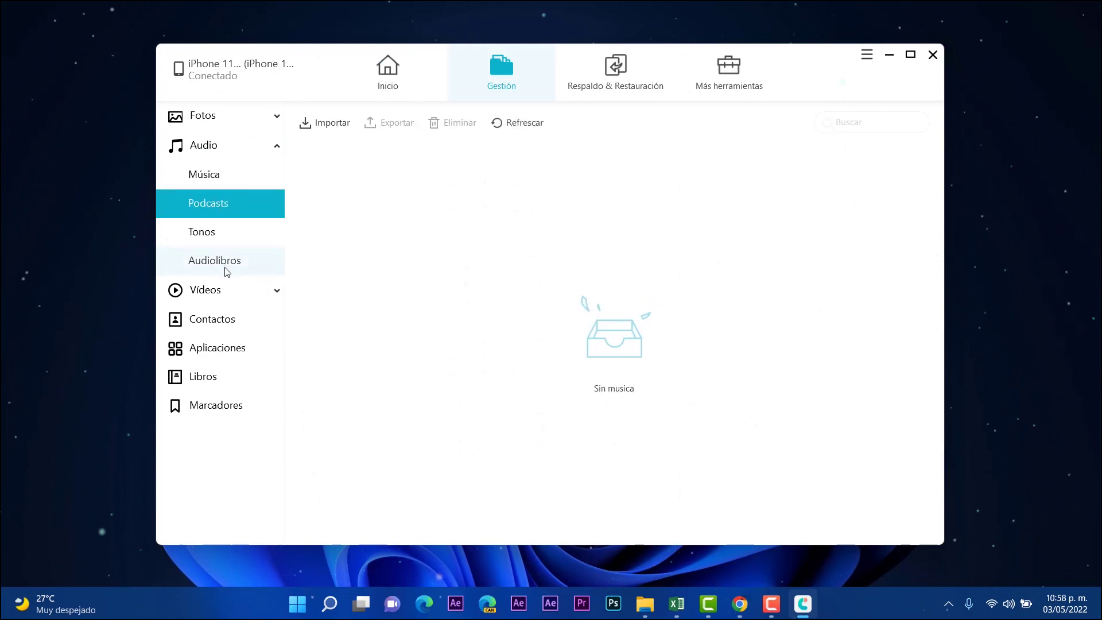
Browse the iPhone's Vídeos categories: Vídeos musicales, Vídeos caseros and Programas de TV
{"action": "left_click", "coordinate": [217, 291]}
{"action": "left_click", "coordinate": [226, 231]}
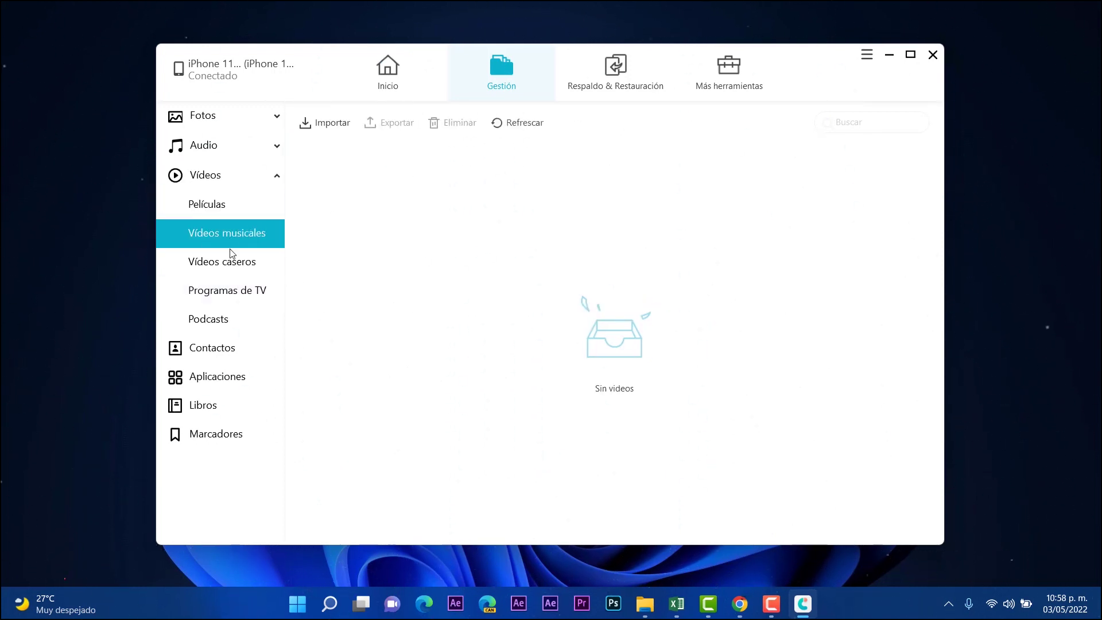
{"action": "left_click", "coordinate": [232, 263]}
{"action": "left_click", "coordinate": [233, 292]}
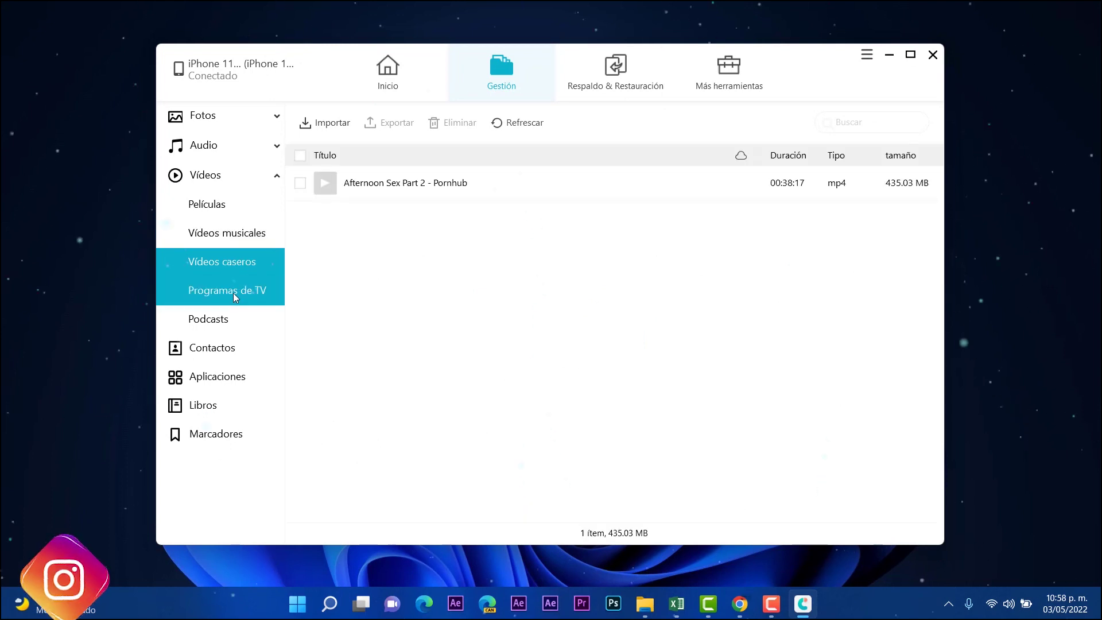
Browse the iPhone's Contactos section and look through the installed apps in Aplicaciones
{"action": "left_click", "coordinate": [224, 349]}
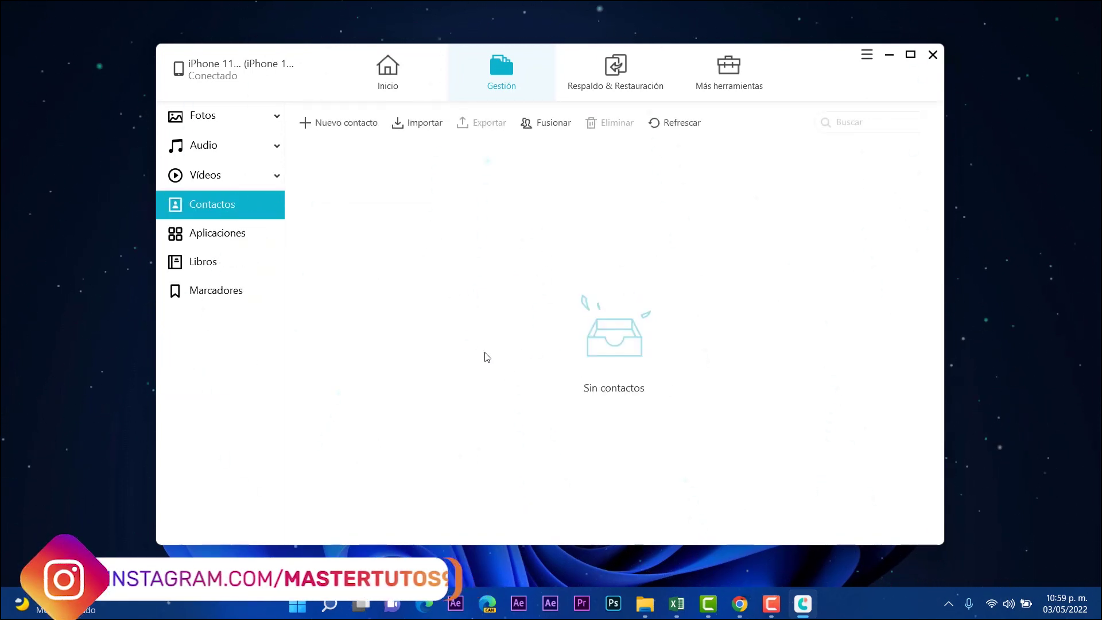
{"action": "left_click", "coordinate": [192, 231]}
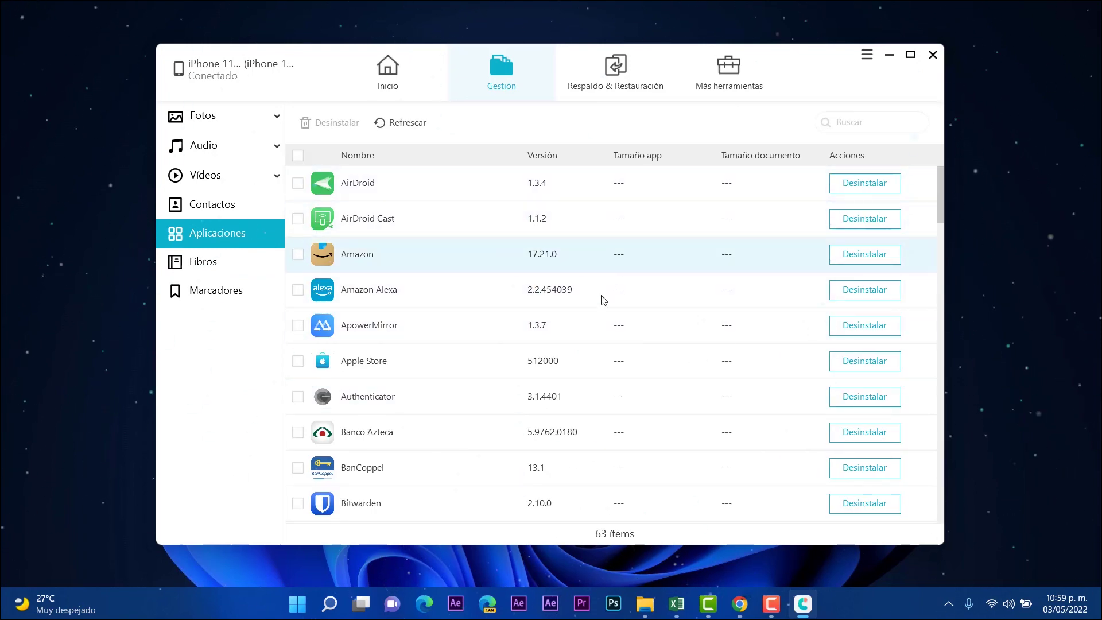
{"action": "scroll", "coordinate": [728, 247], "scroll_direction": "down", "scroll_amount": 5}
{"action": "scroll", "coordinate": [511, 300], "scroll_direction": "down", "scroll_amount": 12}
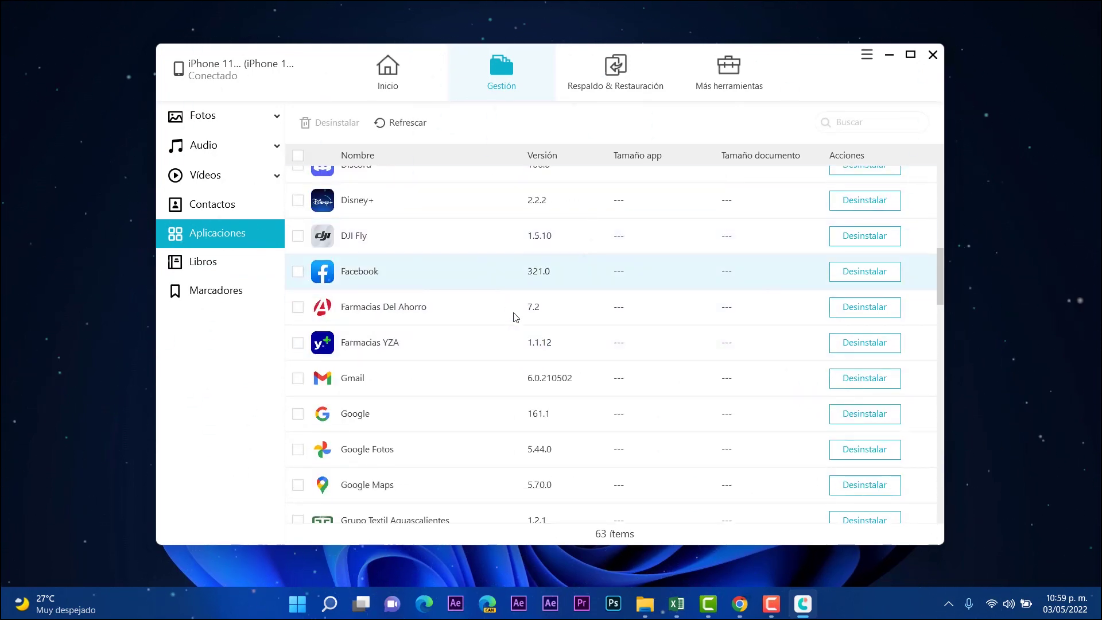
Browse the iPhone's Libros and Marcadores sections, look through the bookmark list and go back to Contactos
{"action": "left_click", "coordinate": [222, 280]}
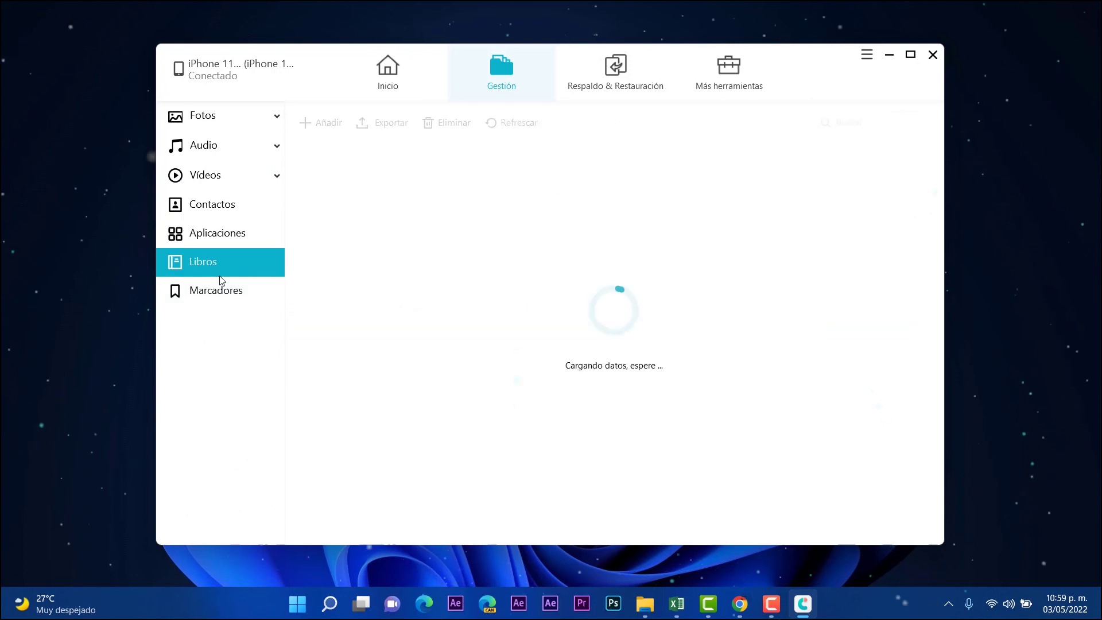
{"action": "left_click", "coordinate": [241, 305]}
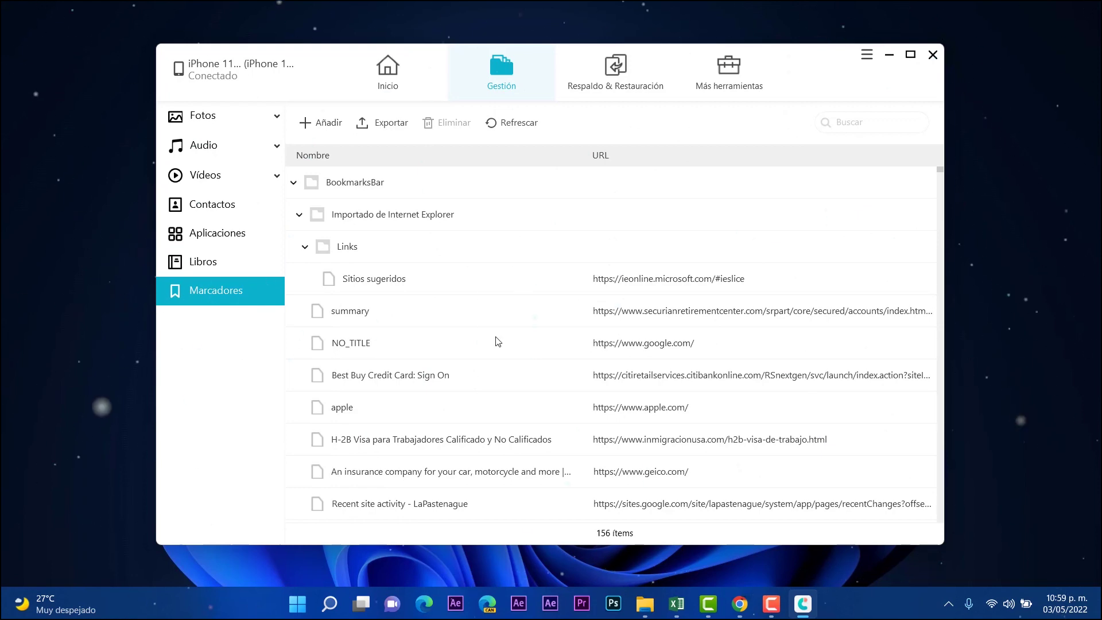
{"action": "scroll", "coordinate": [497, 342], "scroll_direction": "down", "scroll_amount": 10}
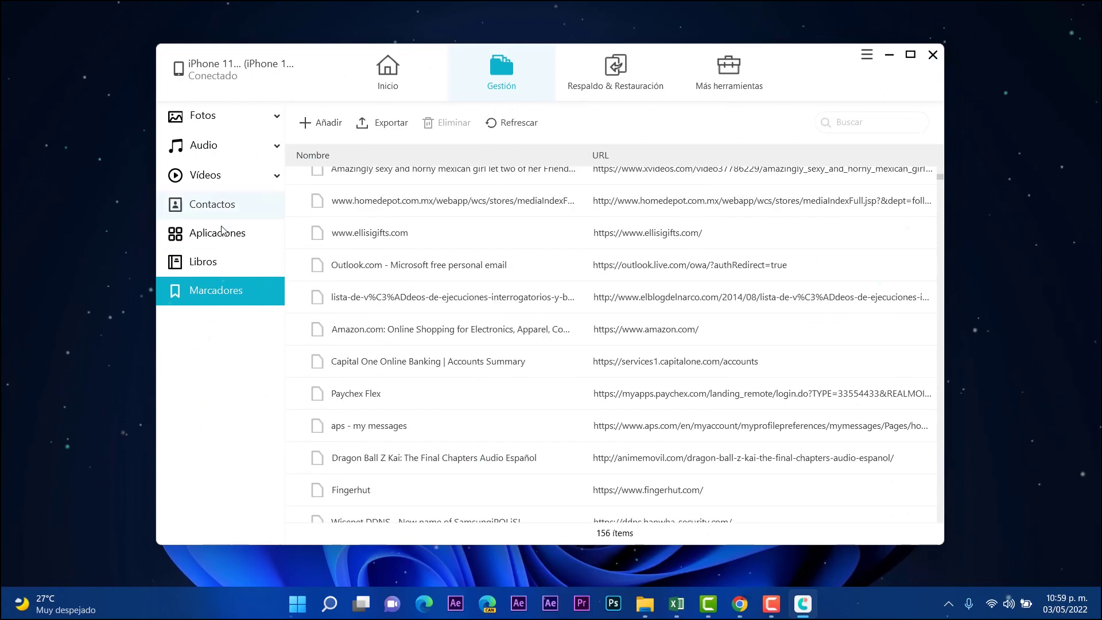
{"action": "left_click", "coordinate": [197, 214]}
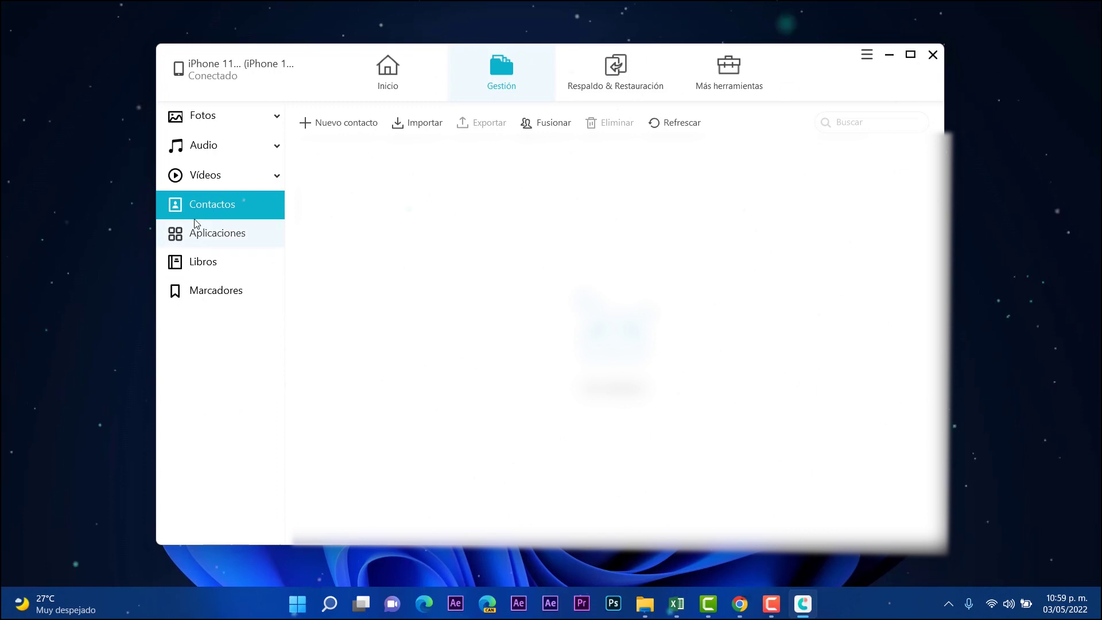
Delete the blue imported image dated 03/05/2022 from the iPhone's Fotos and confirm the deletion
{"action": "left_click", "coordinate": [248, 119]}
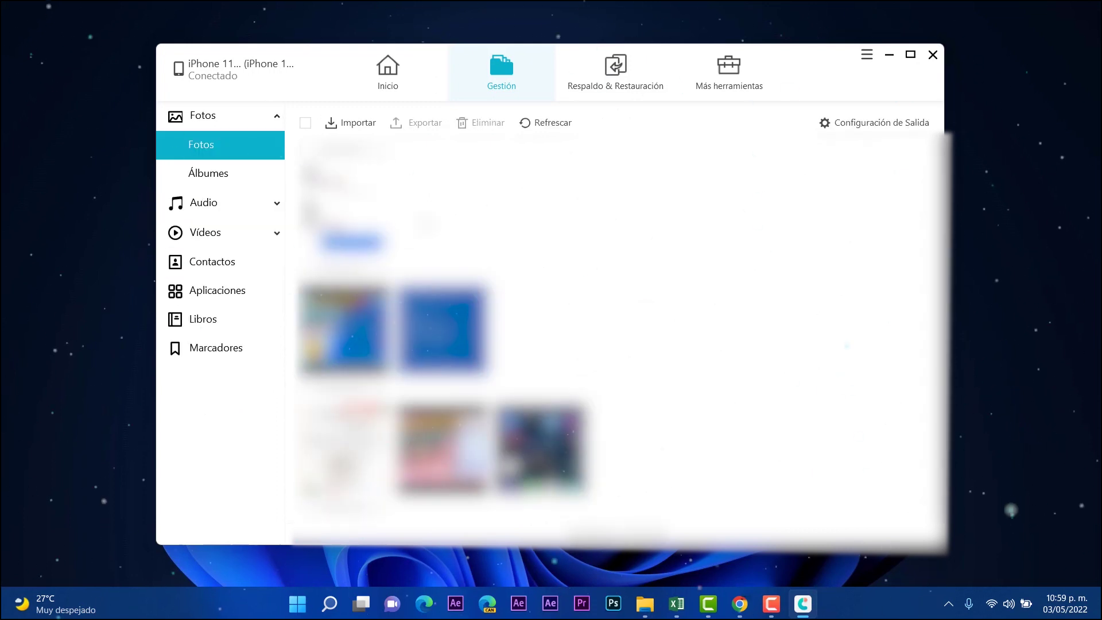
{"action": "left_click", "coordinate": [305, 122]}
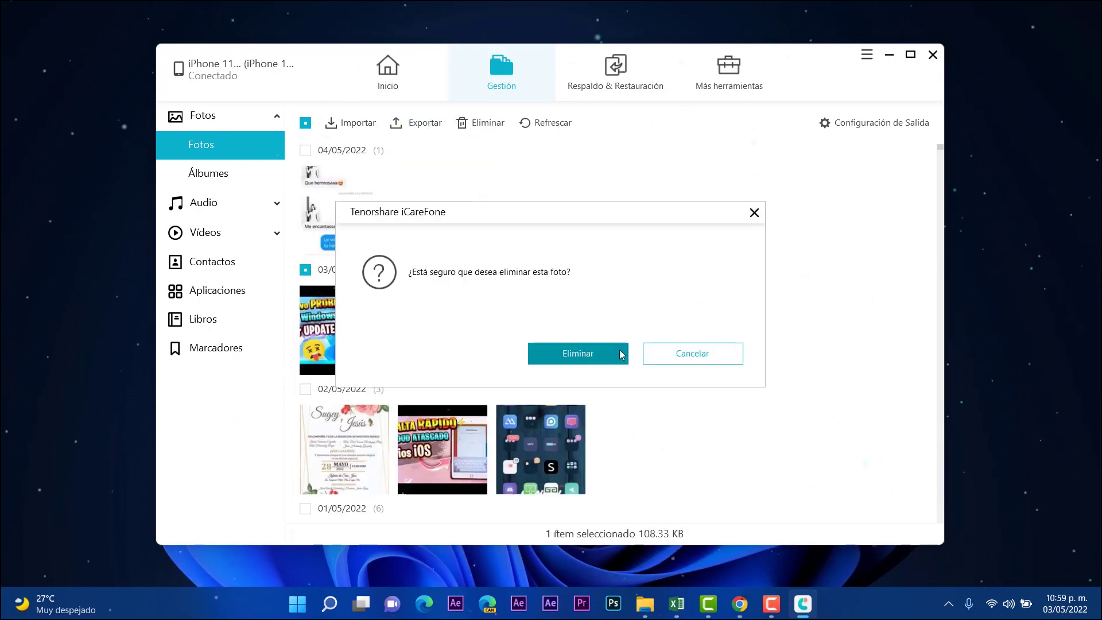
{"action": "left_click", "coordinate": [622, 352]}
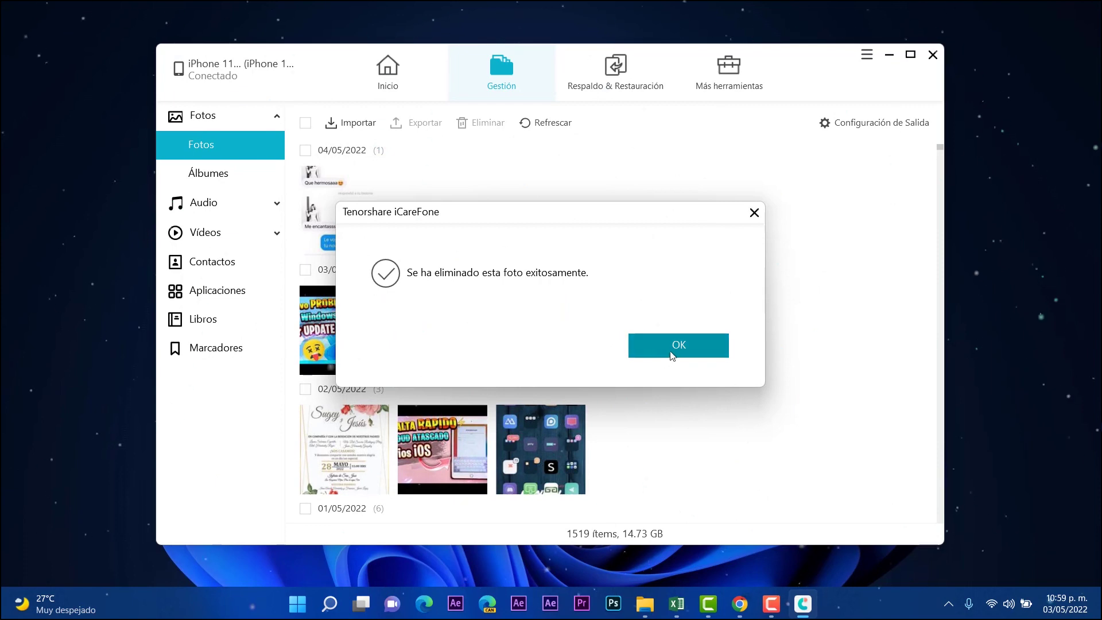
{"action": "left_click", "coordinate": [673, 348]}
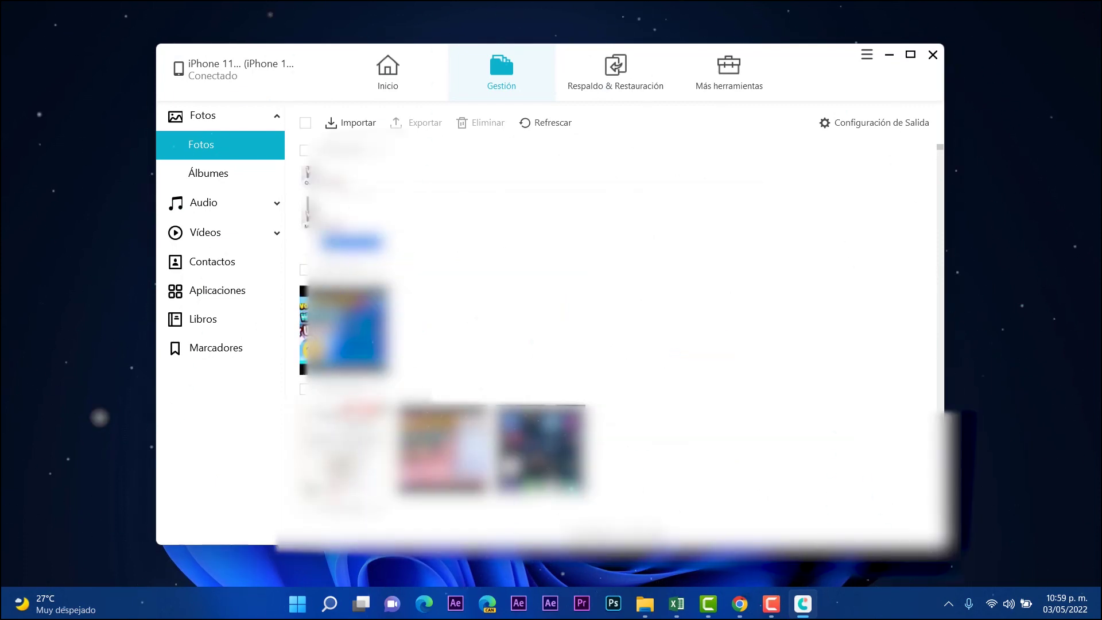
Export the remaining photo dated 03/05/2022 from the iPhone to the PC's Documentos folder
{"action": "left_click", "coordinate": [351, 331]}
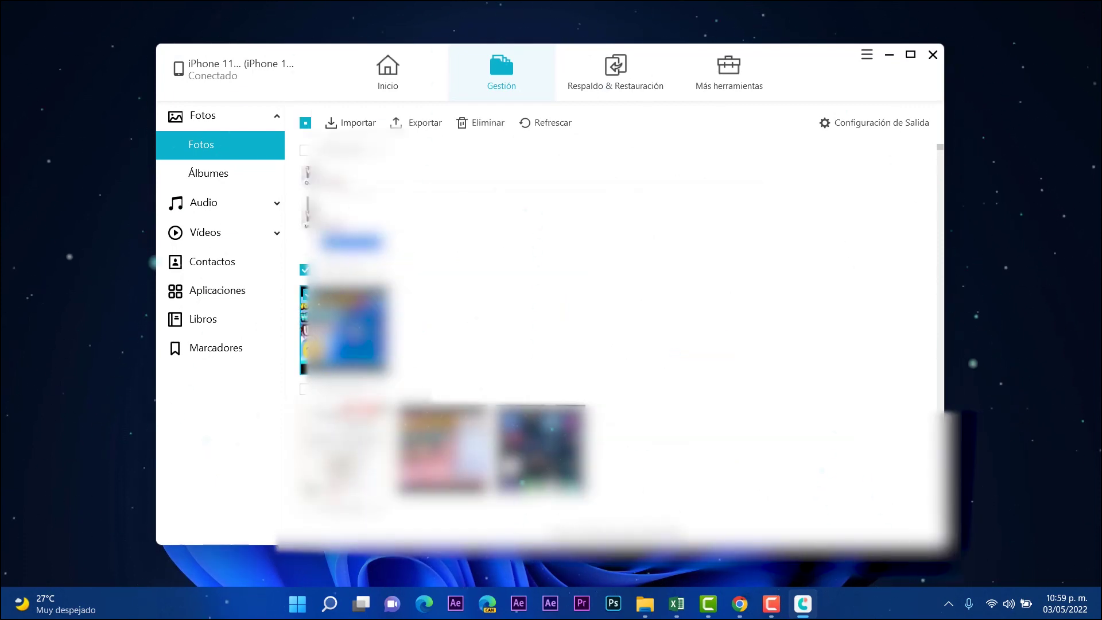
{"action": "left_click", "coordinate": [417, 123]}
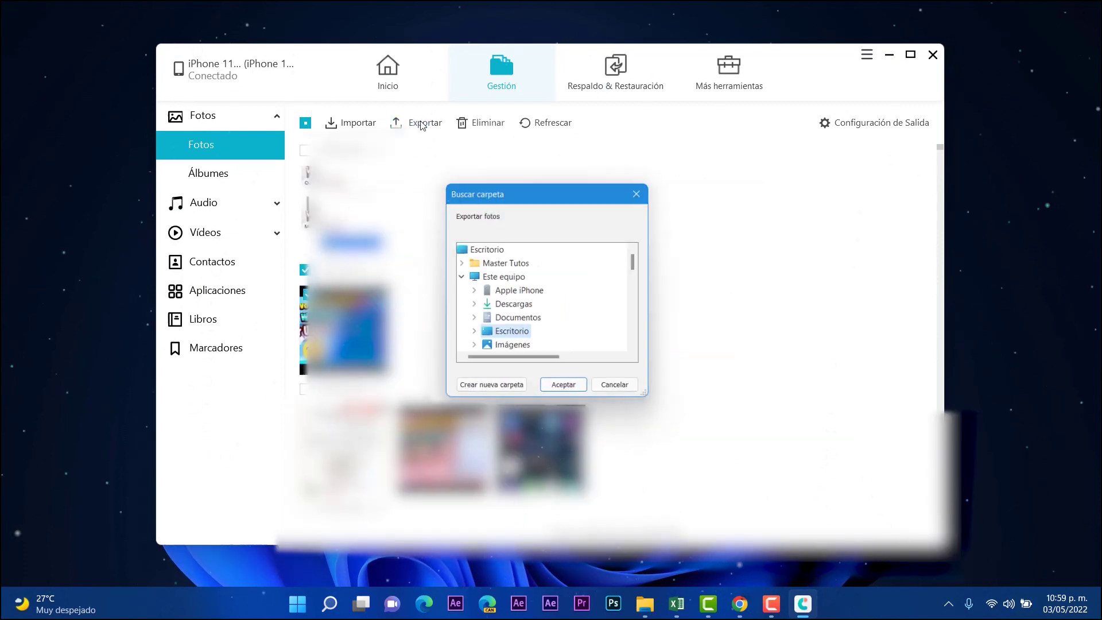
{"action": "double_click", "coordinate": [511, 350]}
{"action": "scroll", "coordinate": [541, 337], "scroll_direction": "up", "scroll_amount": 3}
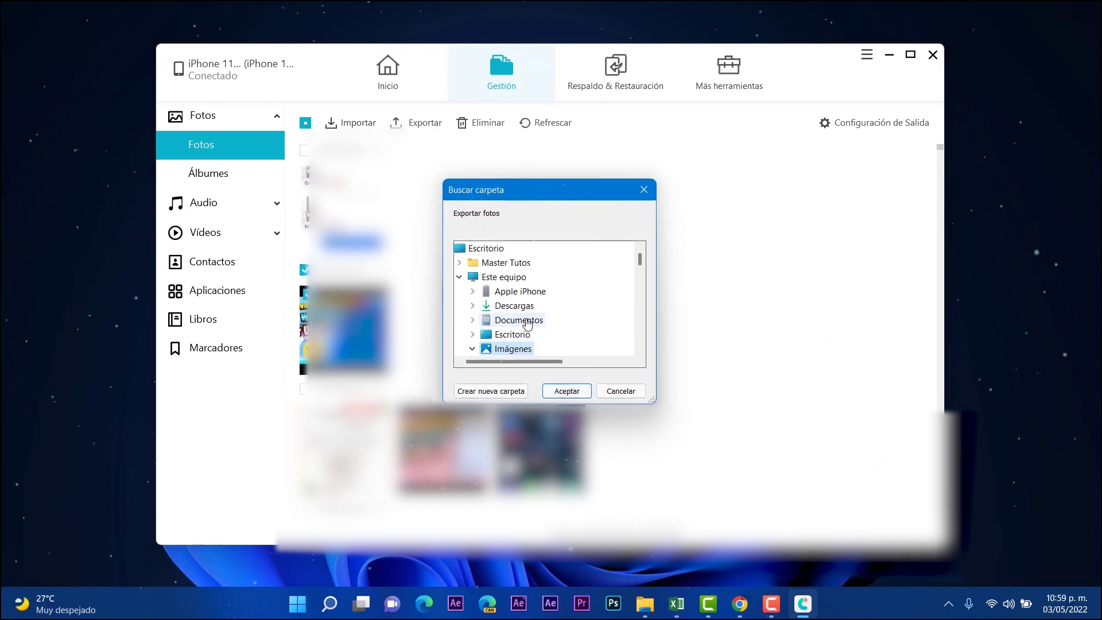
{"action": "double_click", "coordinate": [523, 307]}
{"action": "scroll", "coordinate": [518, 323], "scroll_direction": "up", "scroll_amount": 1}
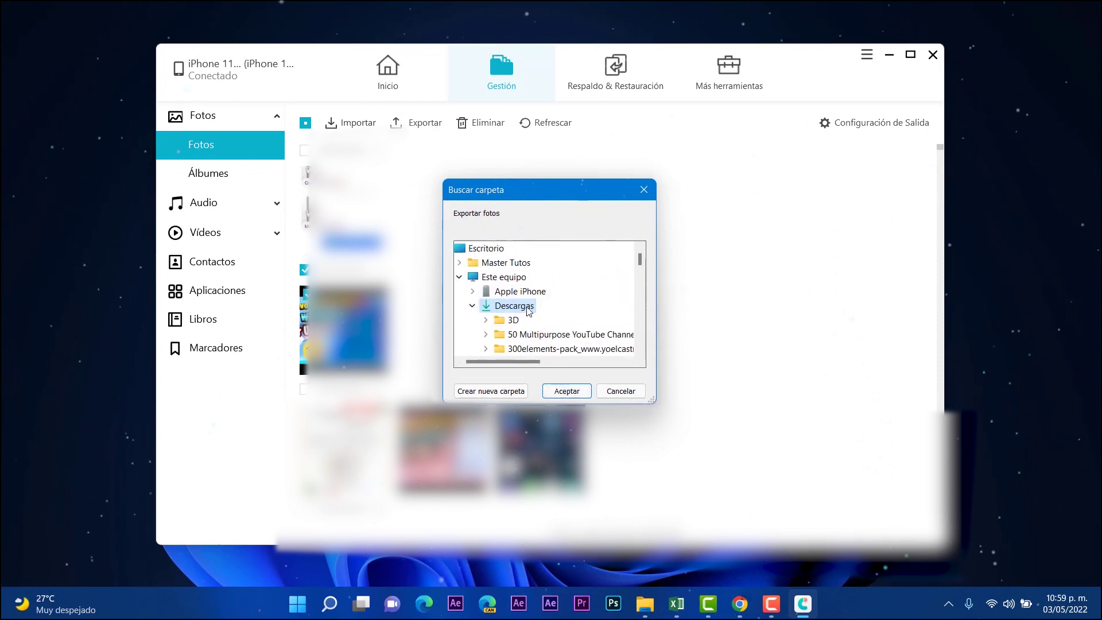
{"action": "scroll", "coordinate": [519, 325], "scroll_direction": "down", "scroll_amount": 9}
{"action": "scroll", "coordinate": [520, 326], "scroll_direction": "down", "scroll_amount": 10}
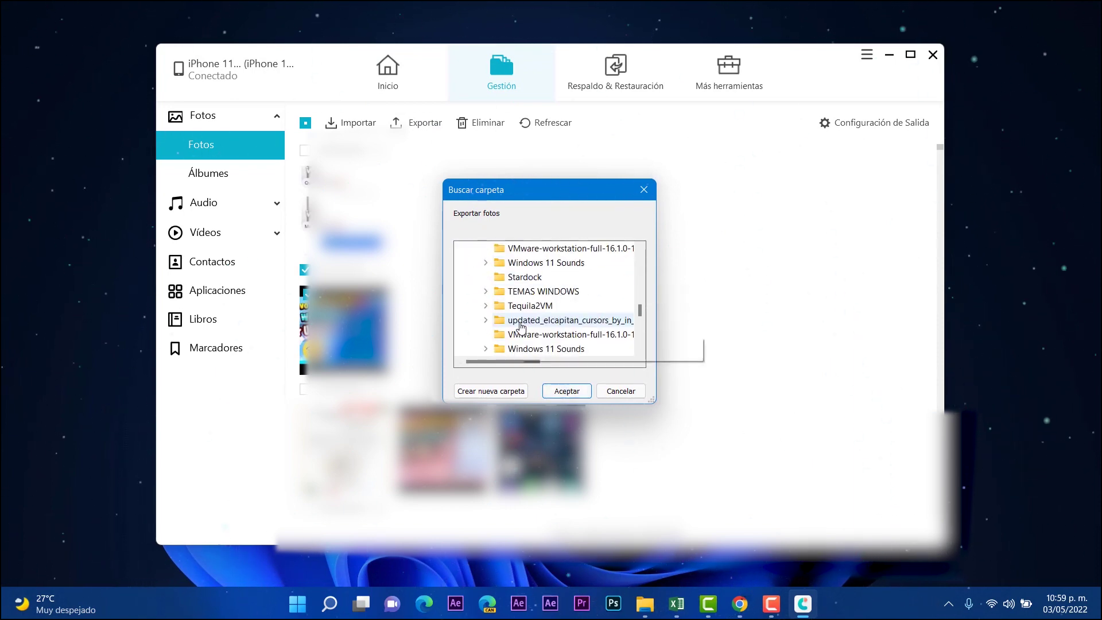
{"action": "scroll", "coordinate": [520, 326], "scroll_direction": "up", "scroll_amount": 3}
{"action": "scroll", "coordinate": [520, 327], "scroll_direction": "down", "scroll_amount": 2}
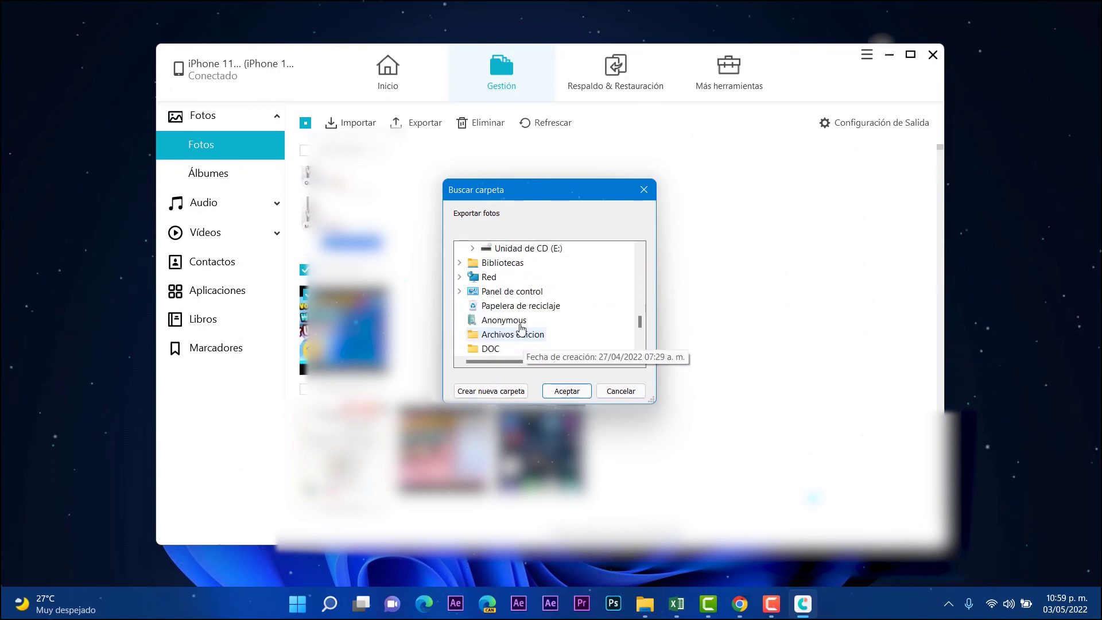
{"action": "scroll", "coordinate": [505, 298], "scroll_direction": "up", "scroll_amount": 3}
{"action": "double_click", "coordinate": [505, 290]}
{"action": "left_click", "coordinate": [564, 391]}
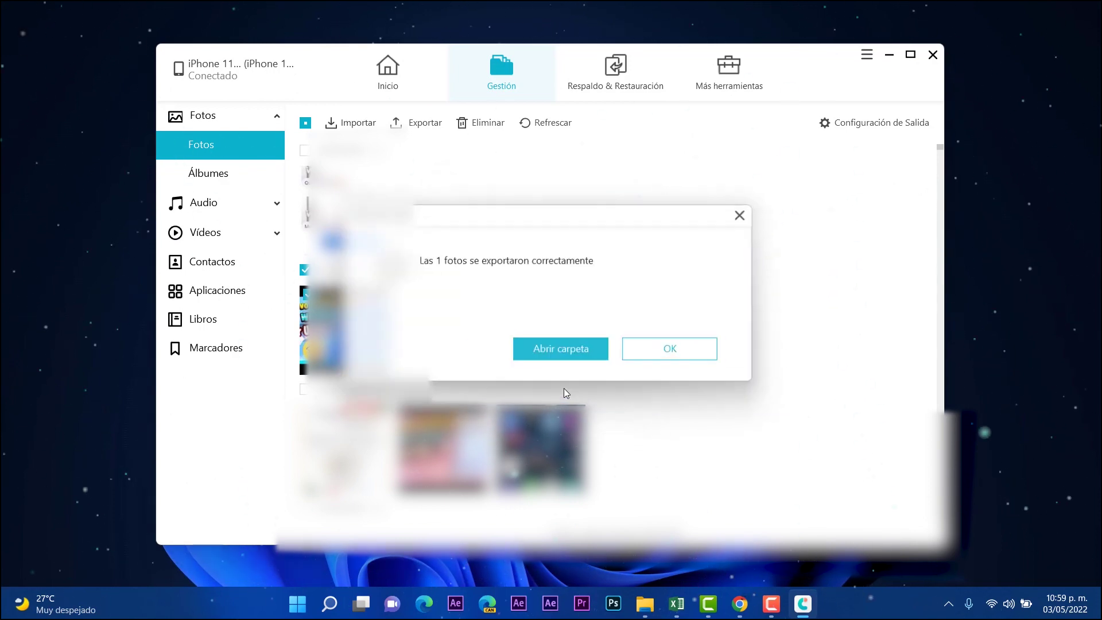
Open the export folder in a maximized window, view the exported photo IMG_2964 and return to iCareFone
{"action": "left_click", "coordinate": [560, 351]}
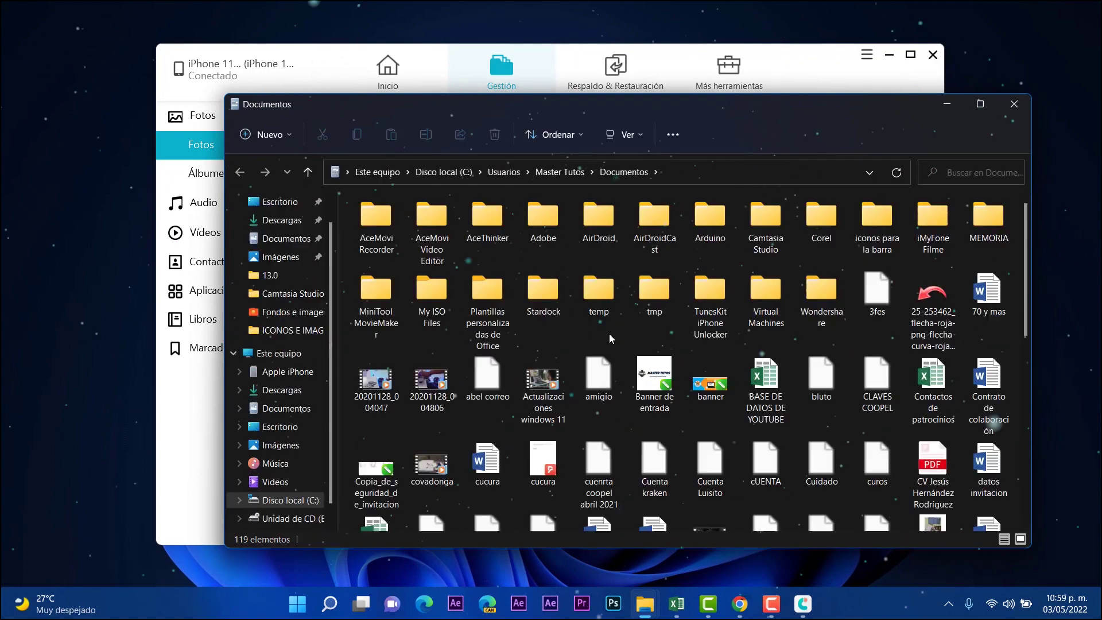
{"action": "left_click", "coordinate": [980, 105]}
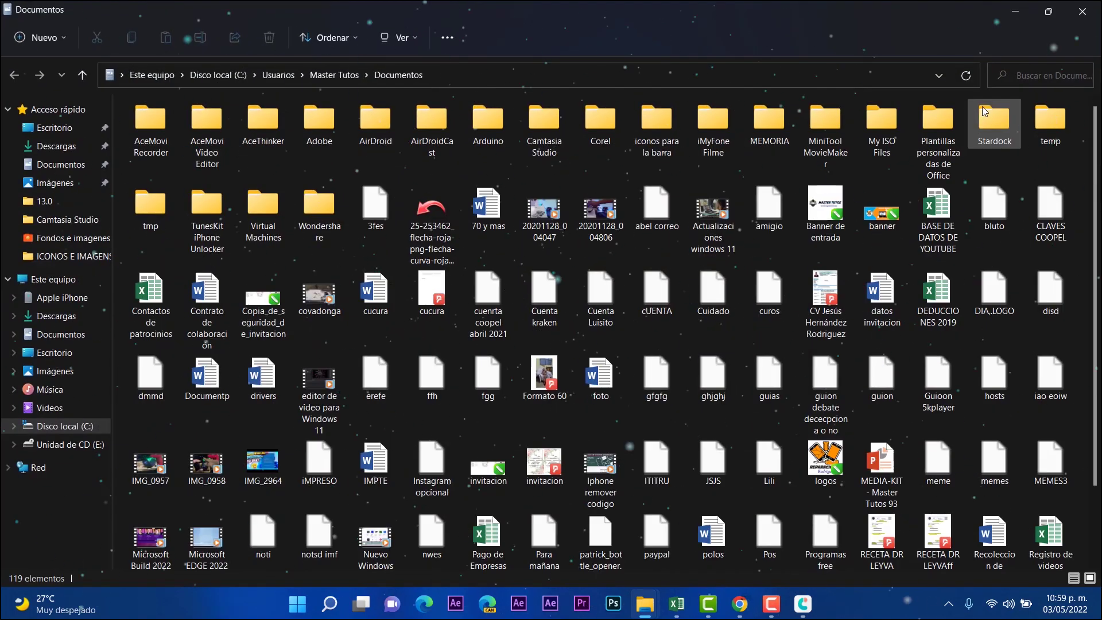
{"action": "scroll", "coordinate": [451, 553], "scroll_direction": "down", "scroll_amount": 1}
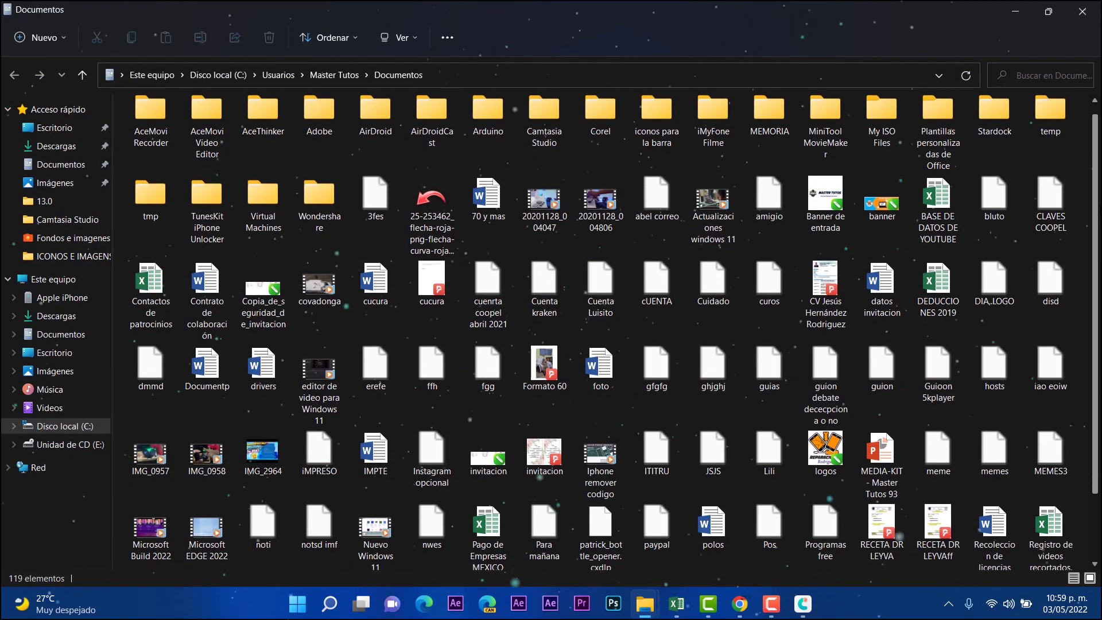
{"action": "left_click", "coordinate": [267, 445]}
{"action": "double_click", "coordinate": [268, 445]}
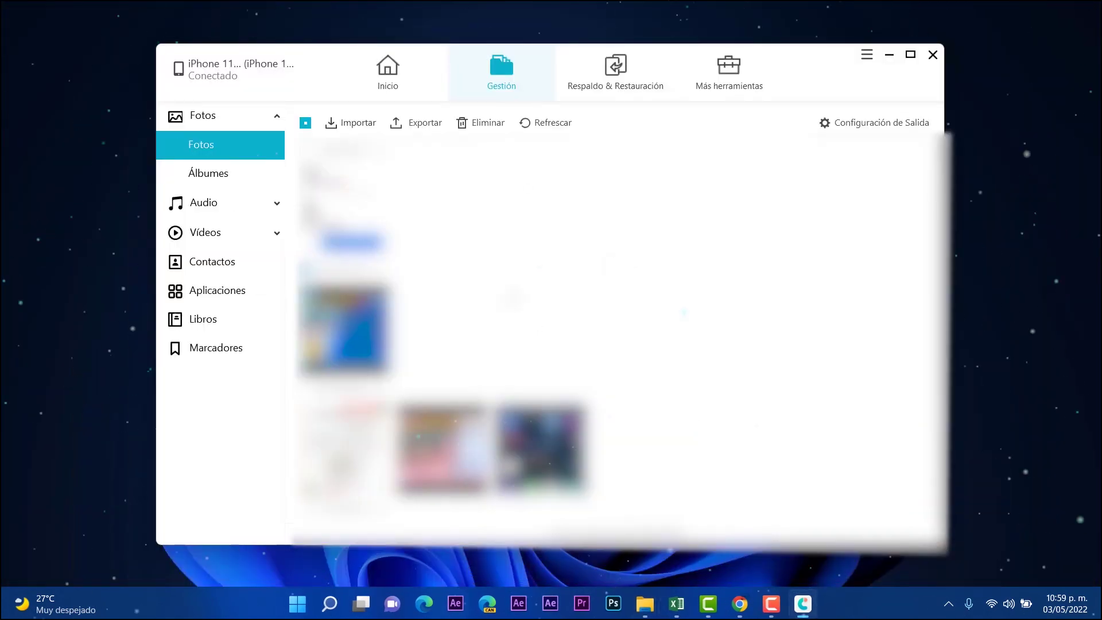
Open the iPhone 11 Pro Max iTunes backup dated 2021-09-16 for viewing in Respaldo & Restauración
{"action": "left_click", "coordinate": [404, 91]}
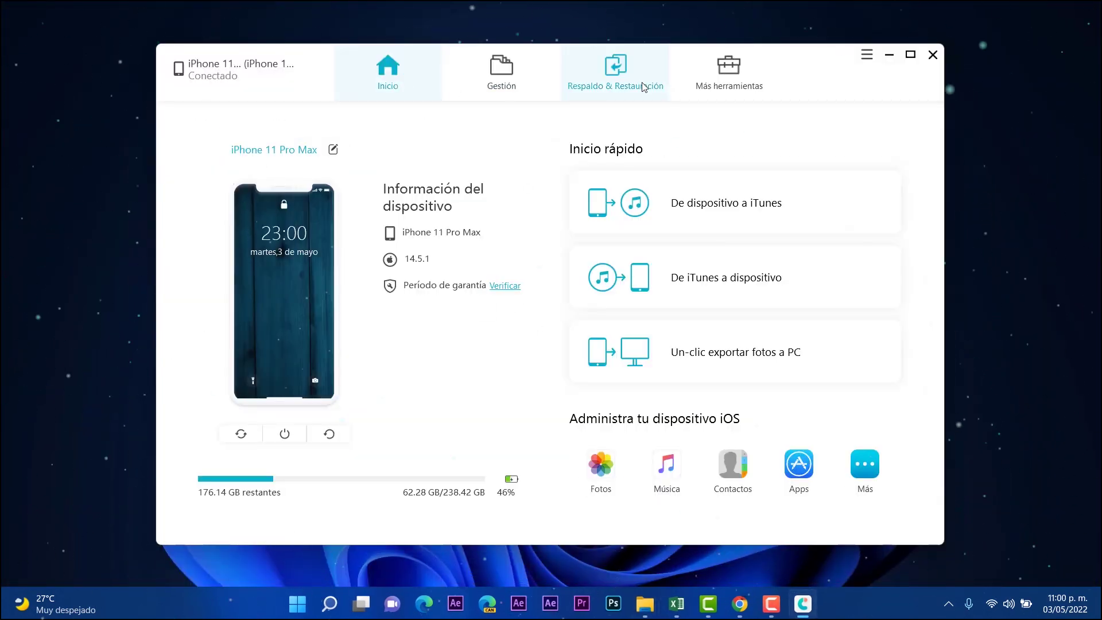
{"action": "left_click", "coordinate": [642, 83]}
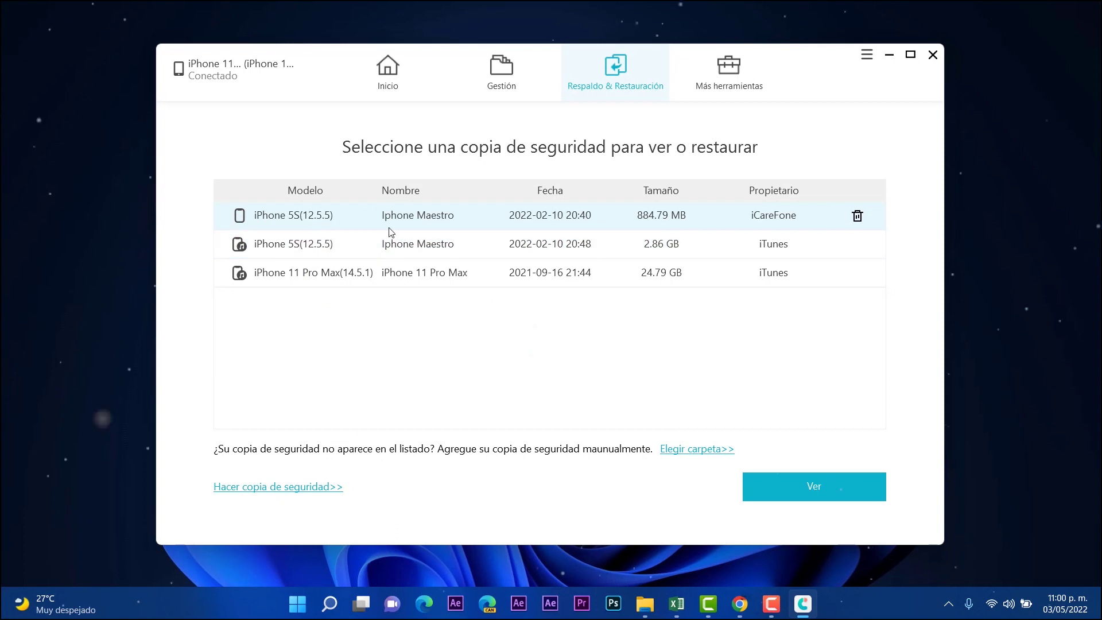
{"action": "left_click", "coordinate": [665, 274]}
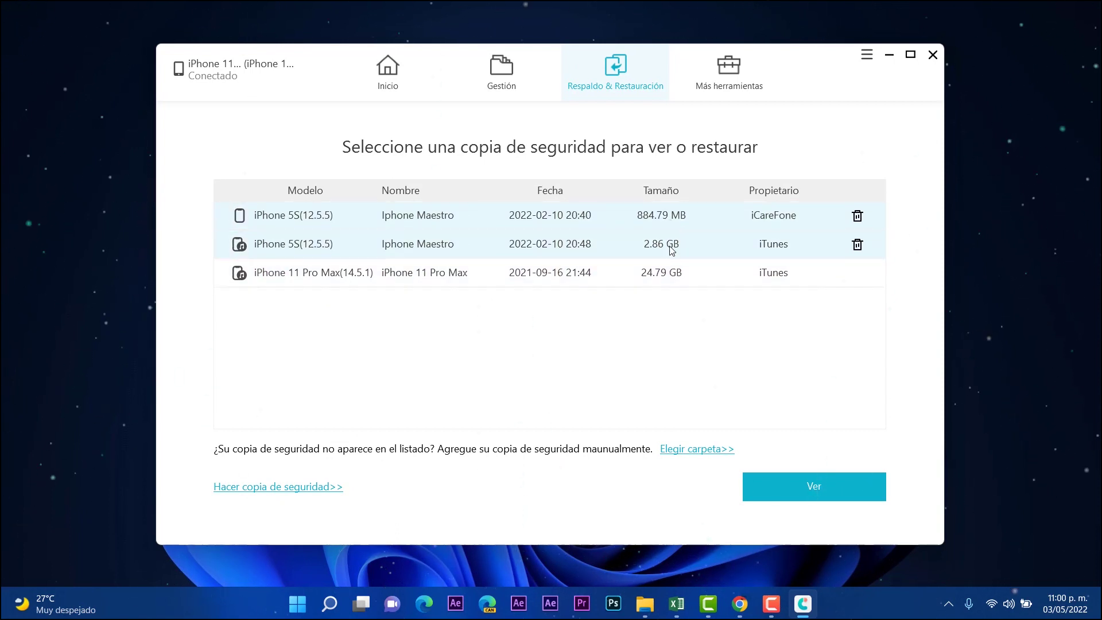
{"action": "left_click", "coordinate": [780, 486]}
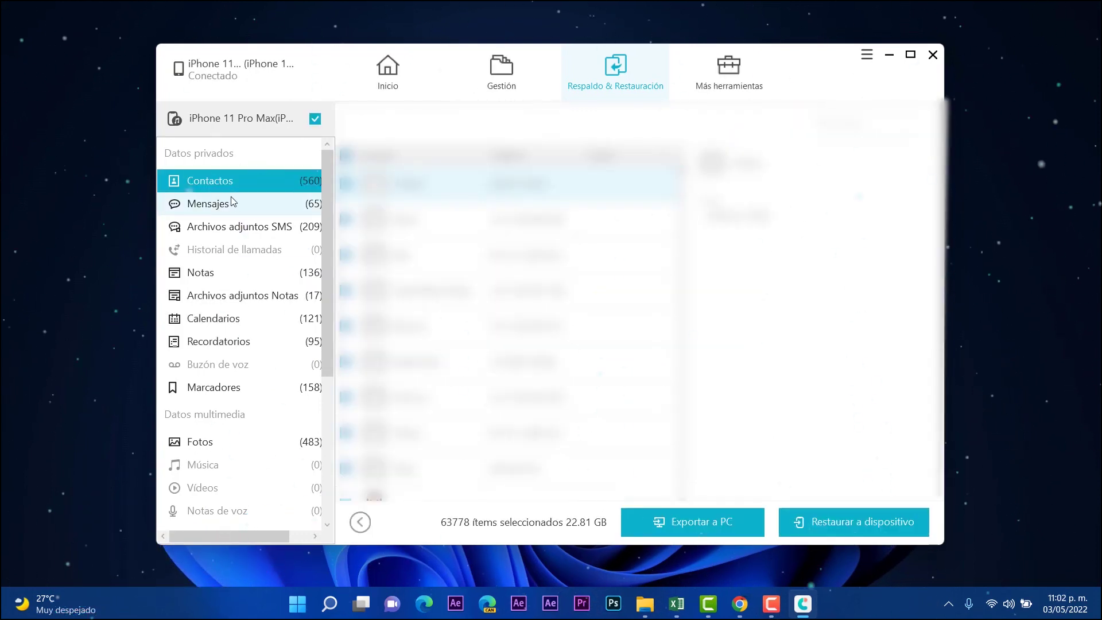
Browse the backup's private data categories: Mensajes, Archivos adjuntos SMS and Notas
{"action": "left_click", "coordinate": [231, 206]}
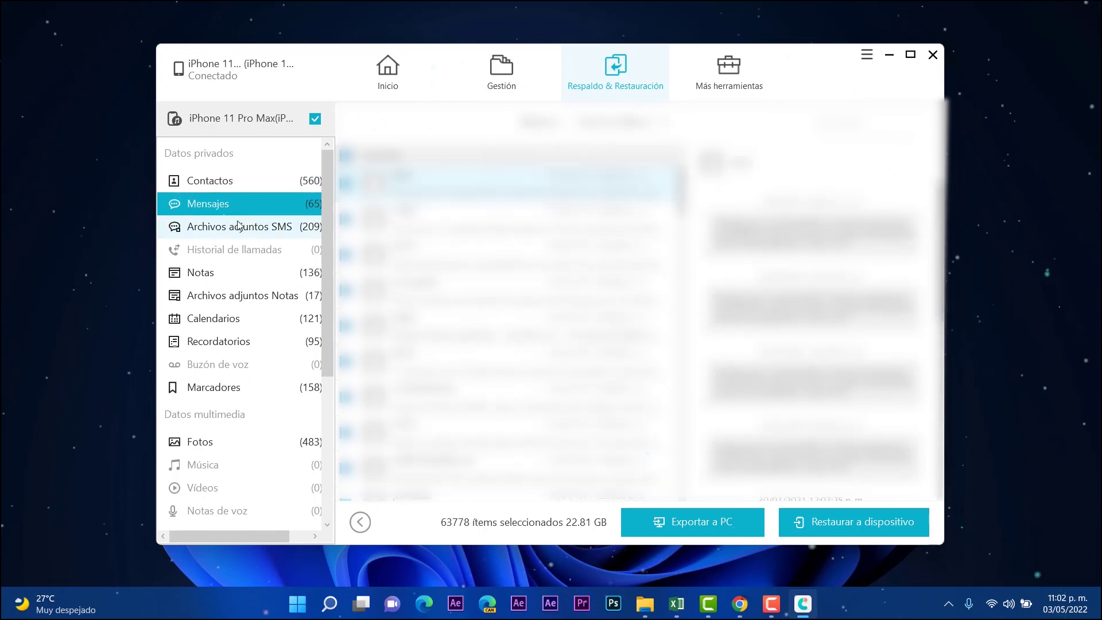
{"action": "left_click", "coordinate": [235, 229]}
{"action": "left_click", "coordinate": [233, 273]}
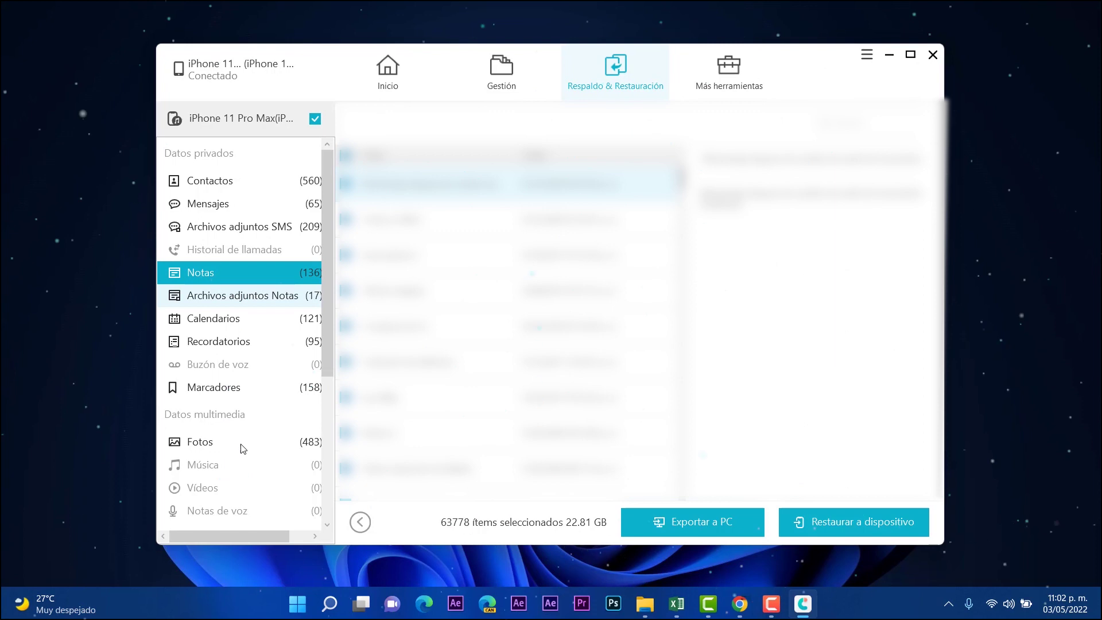
Look through the backup's note attachments and the photos in its Fotos category
{"action": "scroll", "coordinate": [233, 448], "scroll_direction": "down", "scroll_amount": 2}
{"action": "scroll", "coordinate": [267, 300], "scroll_direction": "down", "scroll_amount": 4}
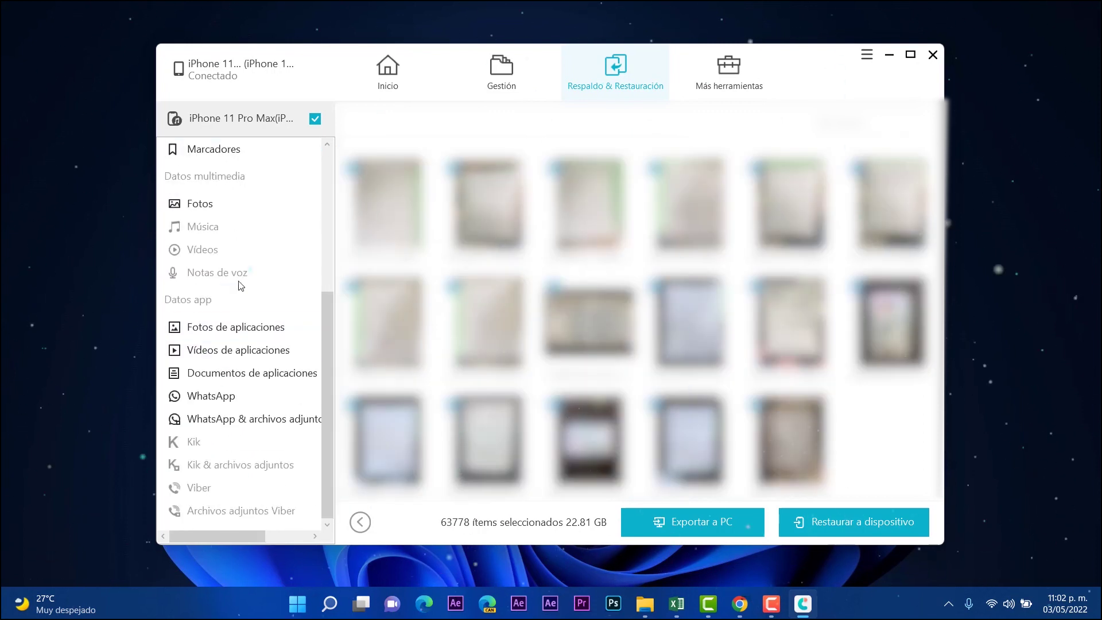
{"action": "left_click", "coordinate": [226, 205]}
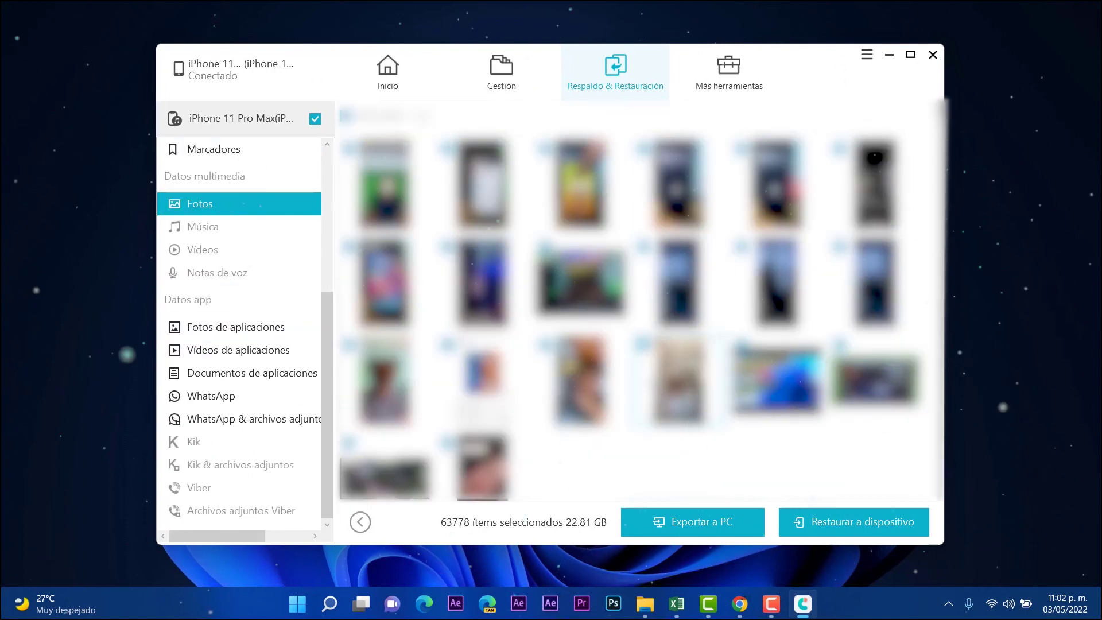
{"action": "scroll", "coordinate": [637, 298], "scroll_direction": "down", "scroll_amount": 3}
{"action": "scroll", "coordinate": [637, 298], "scroll_direction": "down", "scroll_amount": 10}
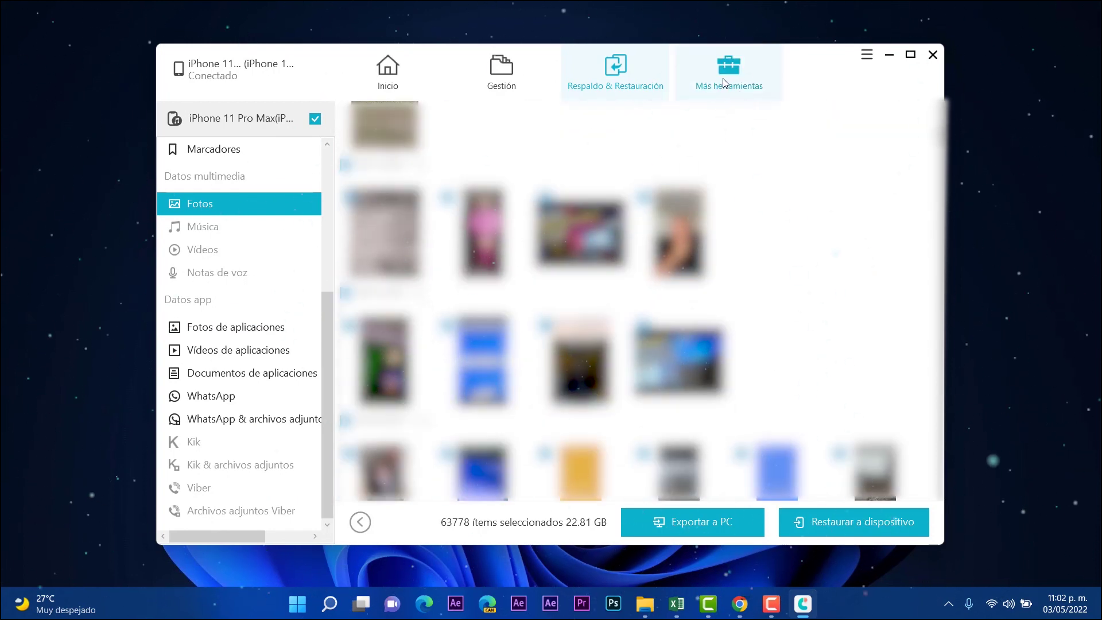
View the repair and recommended tools under Más herramientas and return to Inicio
{"action": "left_click", "coordinate": [722, 80]}
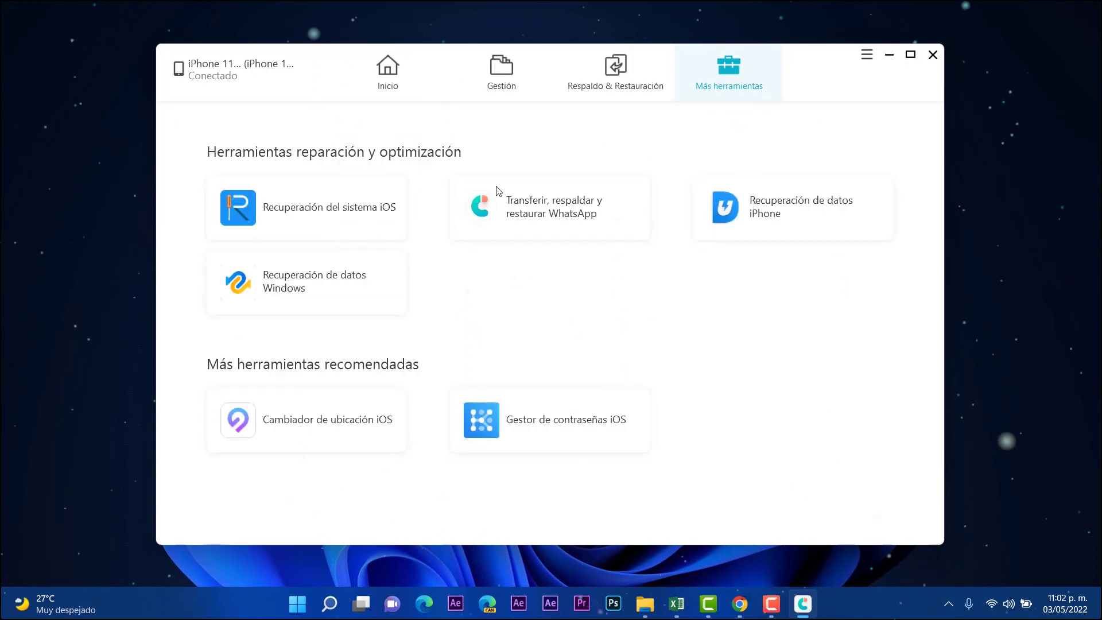
{"action": "left_click", "coordinate": [397, 66]}
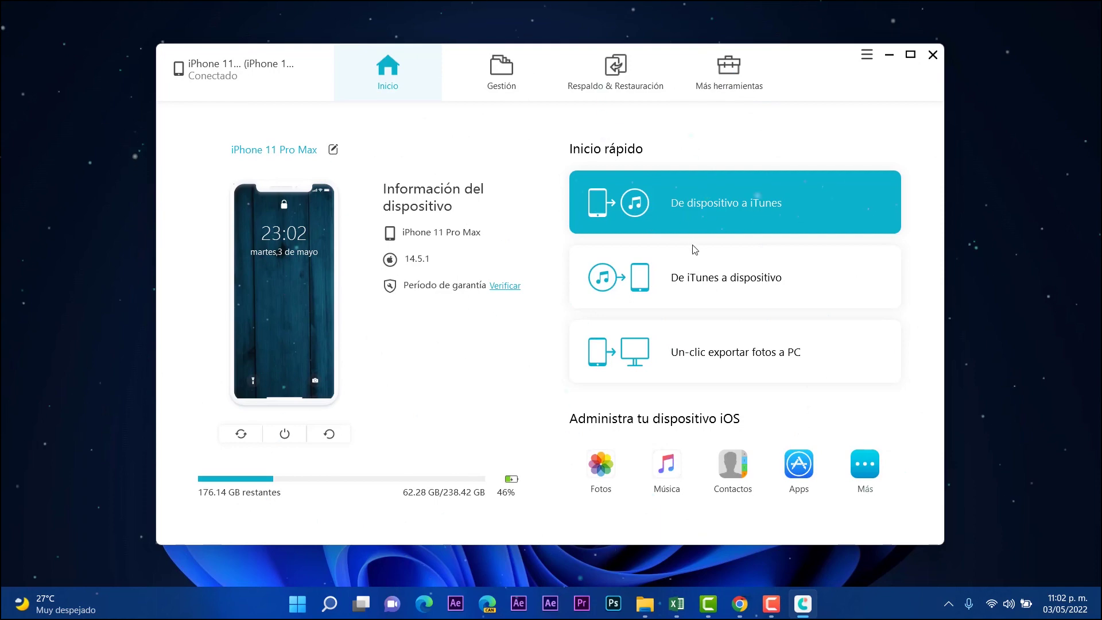
Scan for files with De dispositivo a iTunes, close it without transferring, and open De iTunes a dispositivo
{"action": "left_click", "coordinate": [694, 214]}
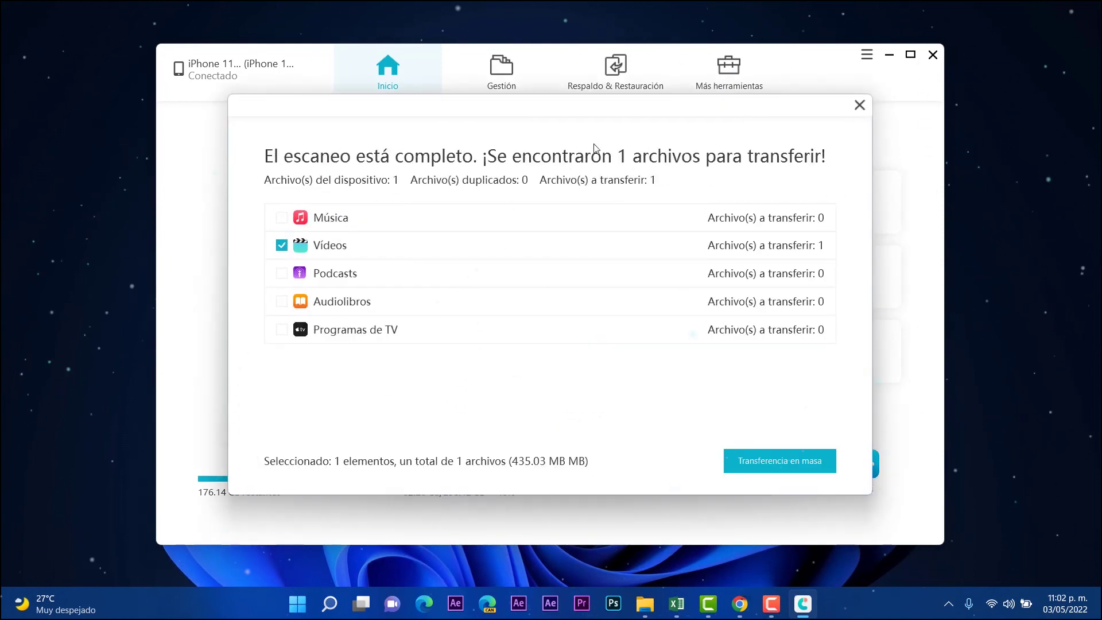
{"action": "left_click", "coordinate": [859, 104]}
{"action": "left_click", "coordinate": [721, 280]}
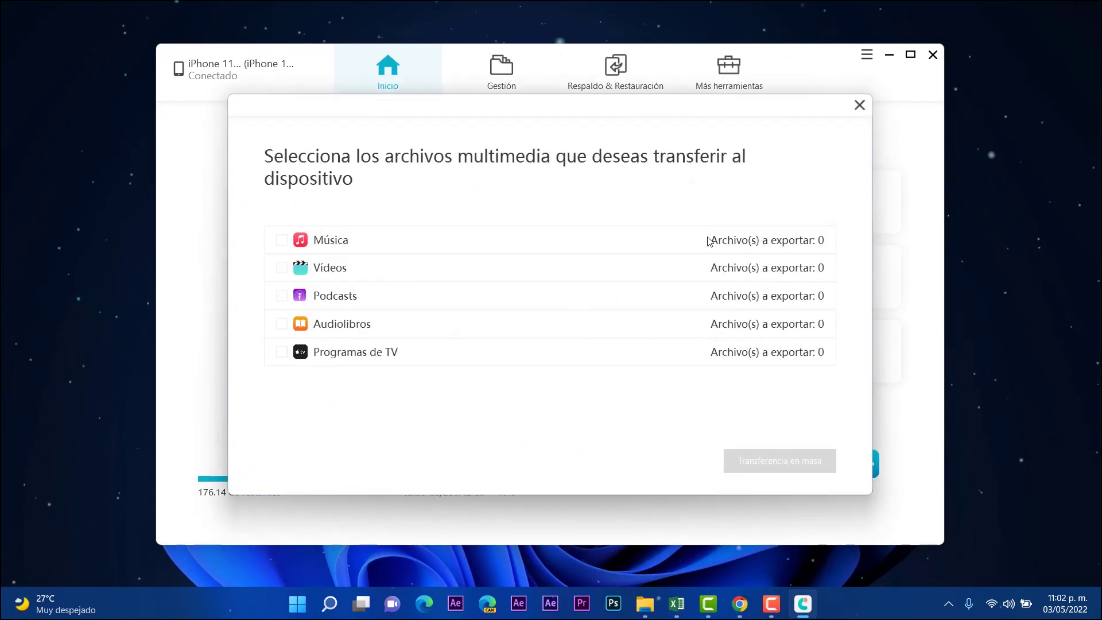
Close the iTunes-to-device transfer, browse destination folders for Un-clic exportar fotos a PC, and close the folder selection without exporting
{"action": "left_click", "coordinate": [859, 104]}
{"action": "left_click", "coordinate": [780, 349]}
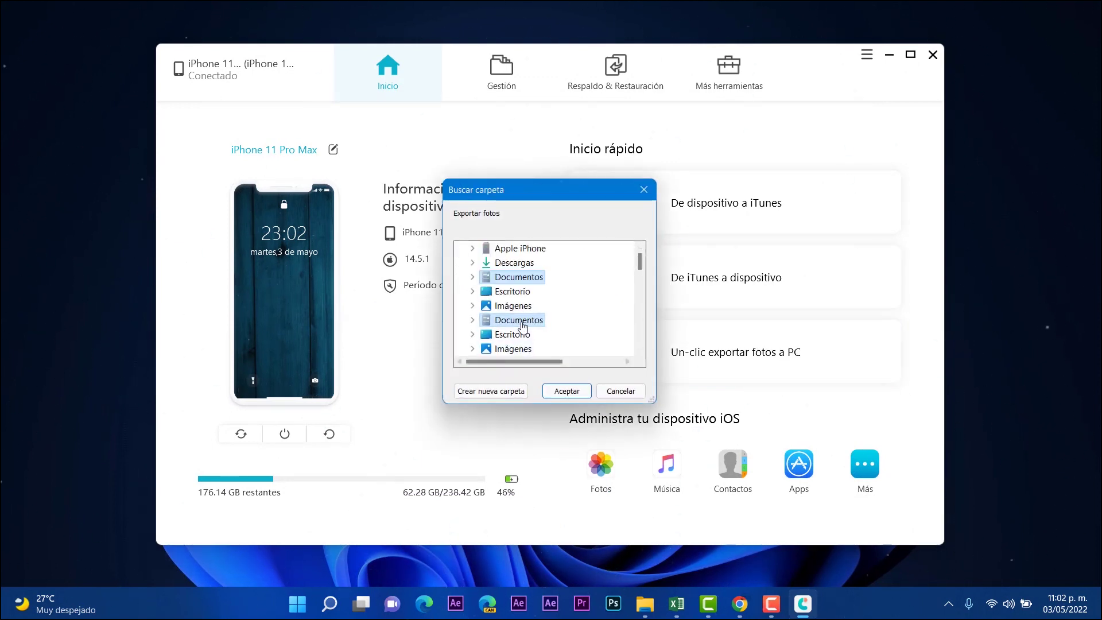
{"action": "scroll", "coordinate": [522, 335], "scroll_direction": "down", "scroll_amount": 10}
{"action": "scroll", "coordinate": [459, 330], "scroll_direction": "up", "scroll_amount": 10}
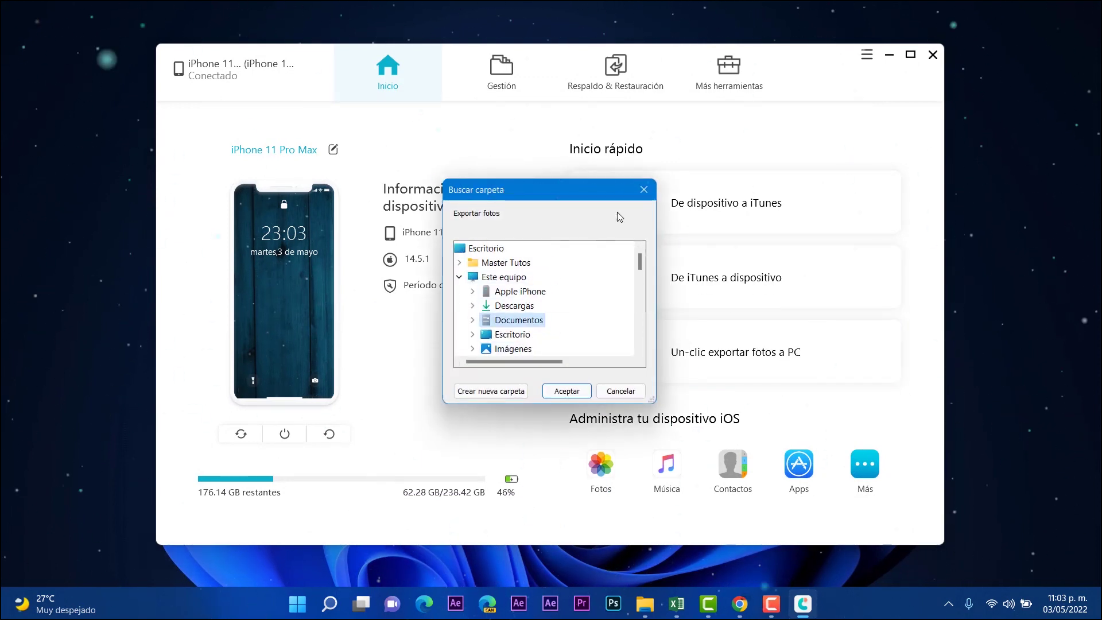
{"action": "left_click", "coordinate": [643, 190]}
Visit Gestión, return to Inicio, and view the one-click photo export's folder selection again, cancelling it without exporting
{"action": "left_click", "coordinate": [502, 69]}
{"action": "left_click", "coordinate": [388, 74]}
{"action": "left_click", "coordinate": [658, 366]}
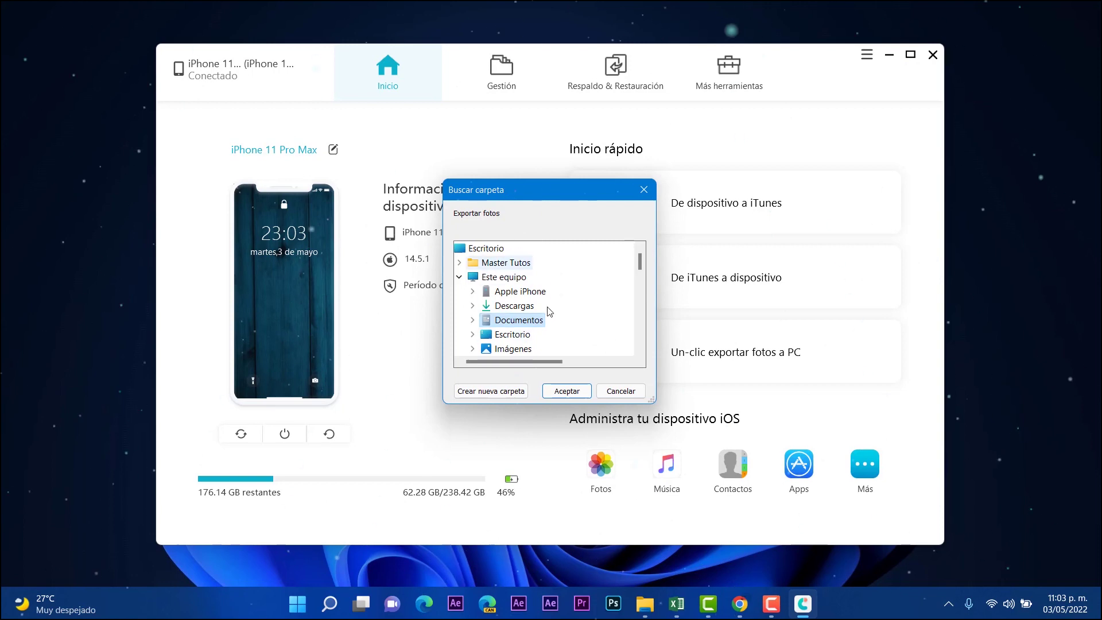
{"action": "left_click", "coordinate": [604, 392]}
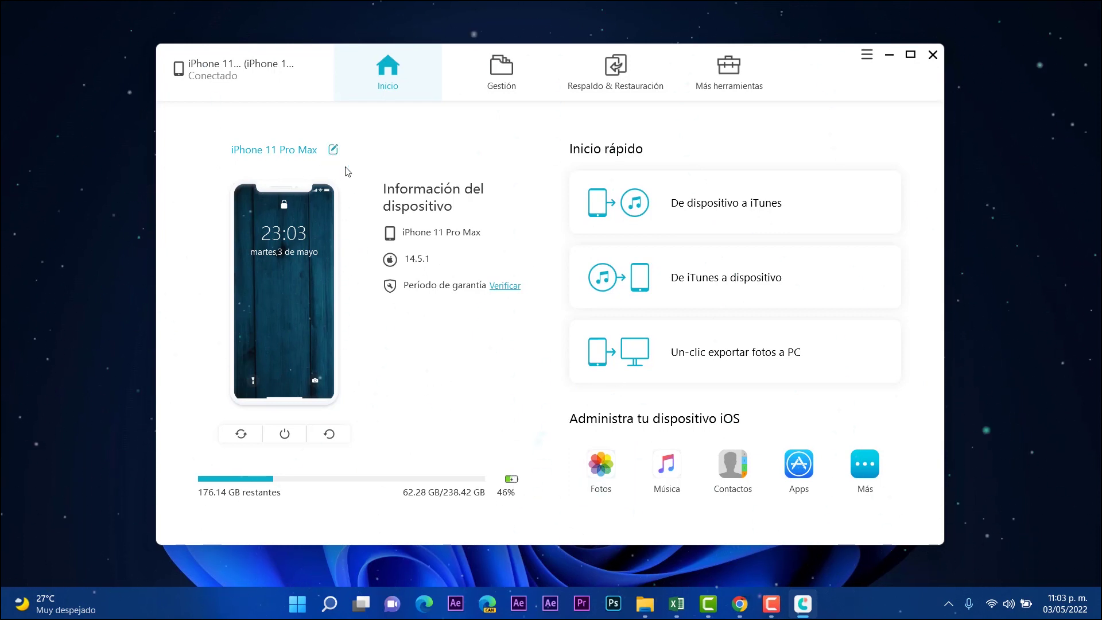
View the device's Fotos and Música through the Inicio shortcuts under Administra tu dispositivo iOS
{"action": "left_click", "coordinate": [600, 462]}
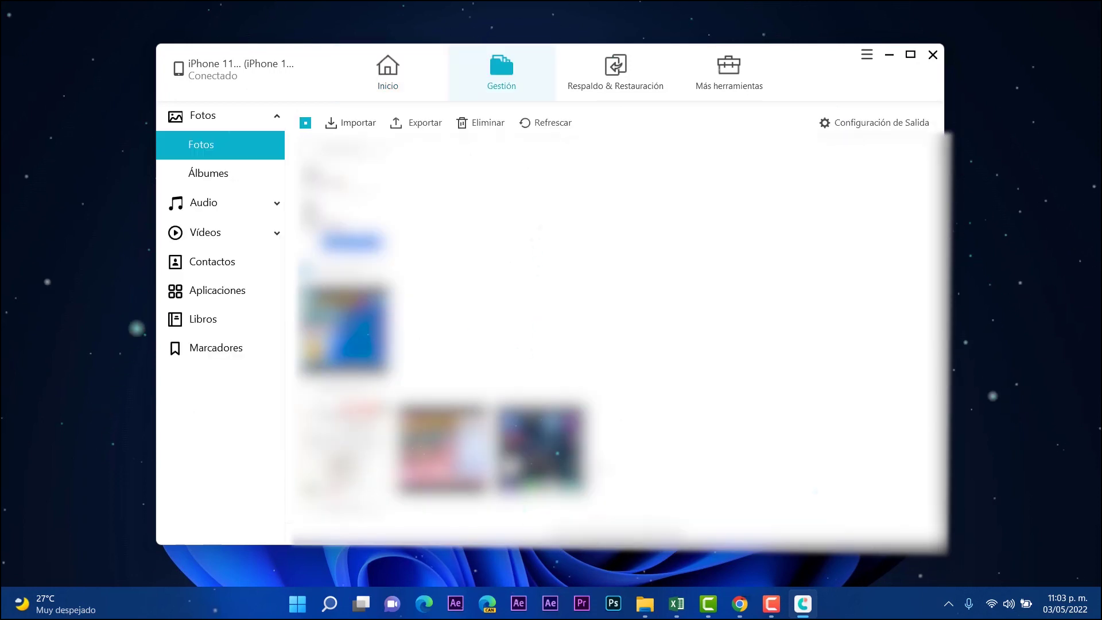
{"action": "left_click", "coordinate": [387, 72]}
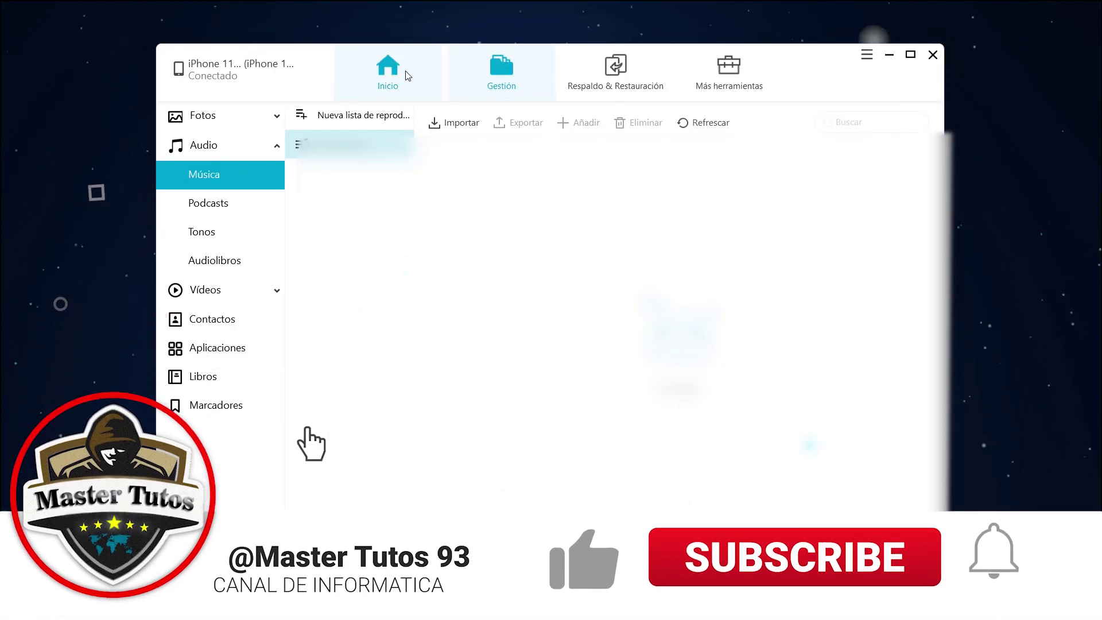